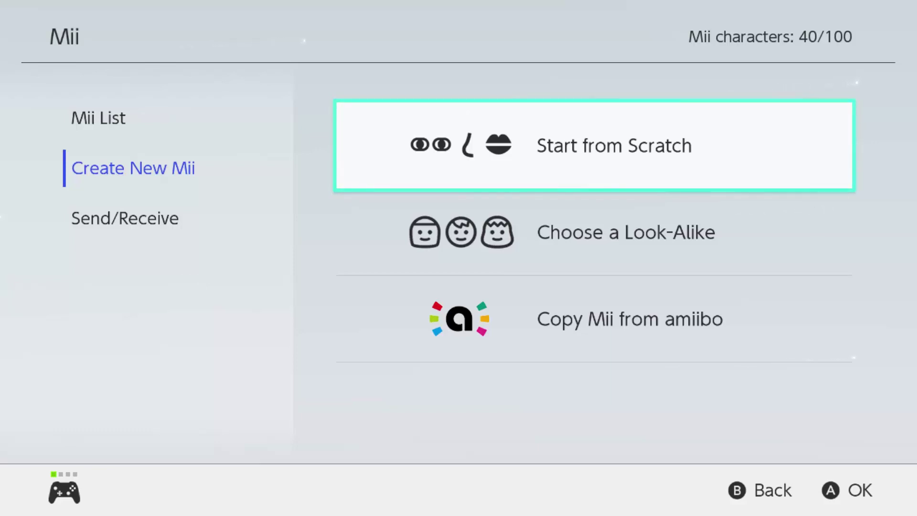
Step: Start a new male Mii from scratch and give it the last third-row face shape
{"action": "key", "text": "Return"}
{"action": "key", "text": "Return"}
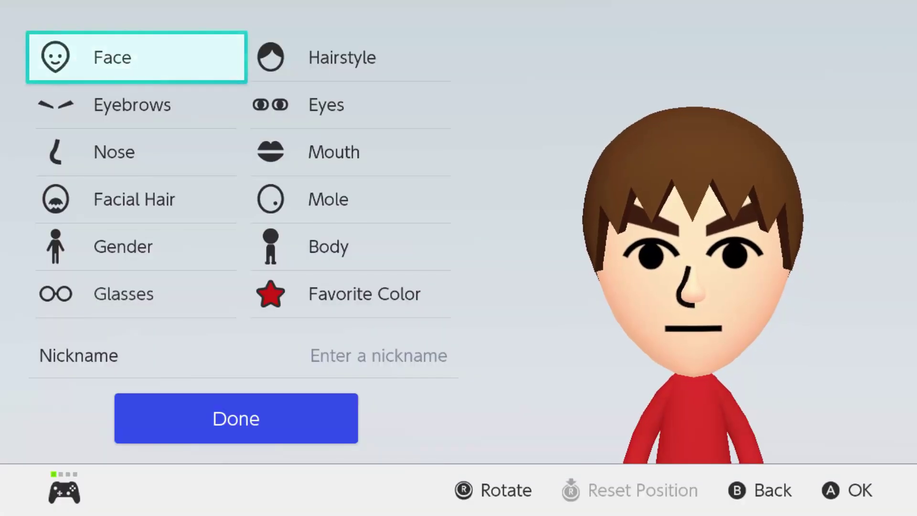
{"action": "key", "text": "Return"}
{"action": "key", "text": "Right"}
{"action": "key", "text": "Right"}
{"action": "key", "text": "Right"}
{"action": "key", "text": "Down"}
{"action": "key", "text": "Down"}
{"action": "key", "text": "Left"}
{"action": "key", "text": "Return"}
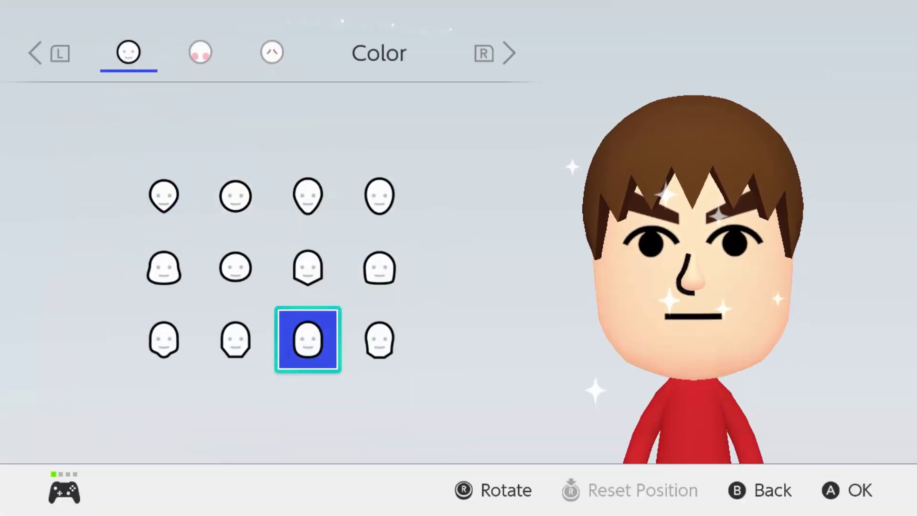
{"action": "key", "text": "Left"}
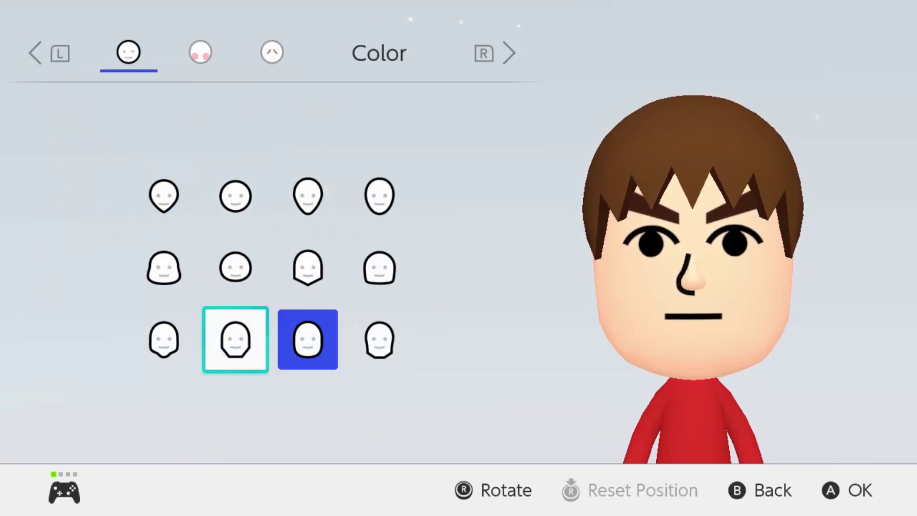
{"action": "key", "text": "Right"}
{"action": "key", "text": "Right"}
{"action": "key", "text": "Return"}
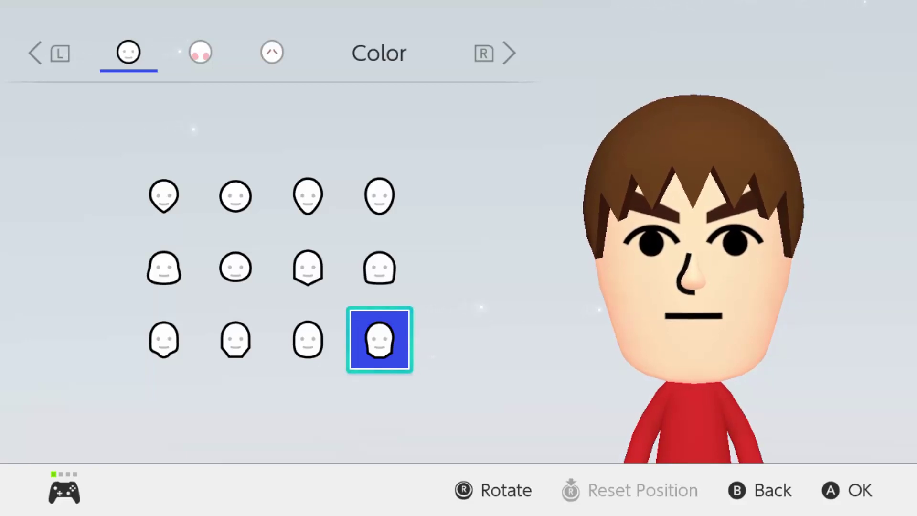
Step: Apply the third-row cheek wrinkles, keep the first light skin colour, and return to the parts list
{"action": "key", "text": "r"}
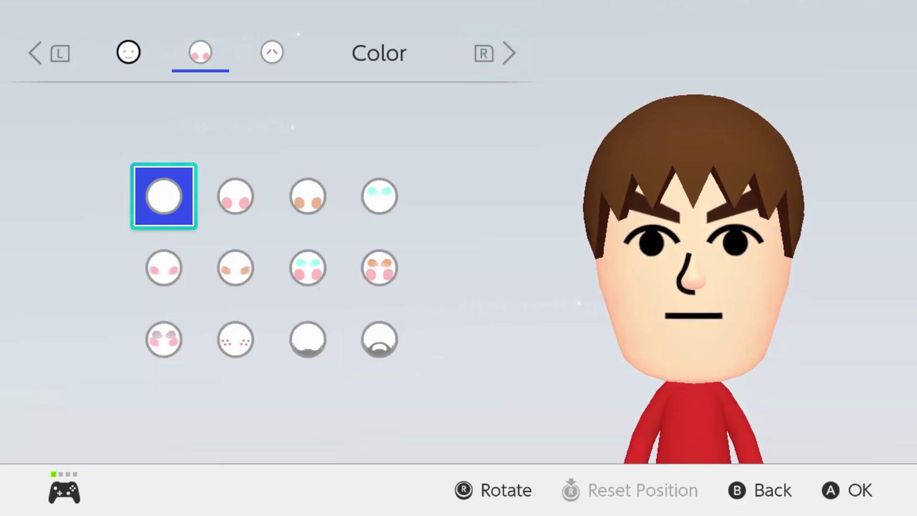
{"action": "key", "text": "r"}
{"action": "key", "text": "Right"}
{"action": "key", "text": "Down"}
{"action": "key", "text": "Down"}
{"action": "key", "text": "Left"}
{"action": "key", "text": "Right"}
{"action": "key", "text": "Return"}
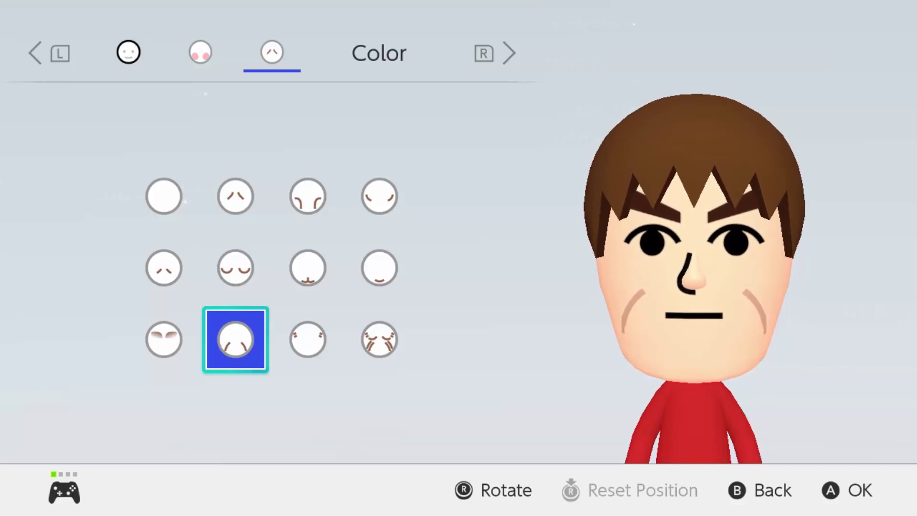
{"action": "key", "text": "r"}
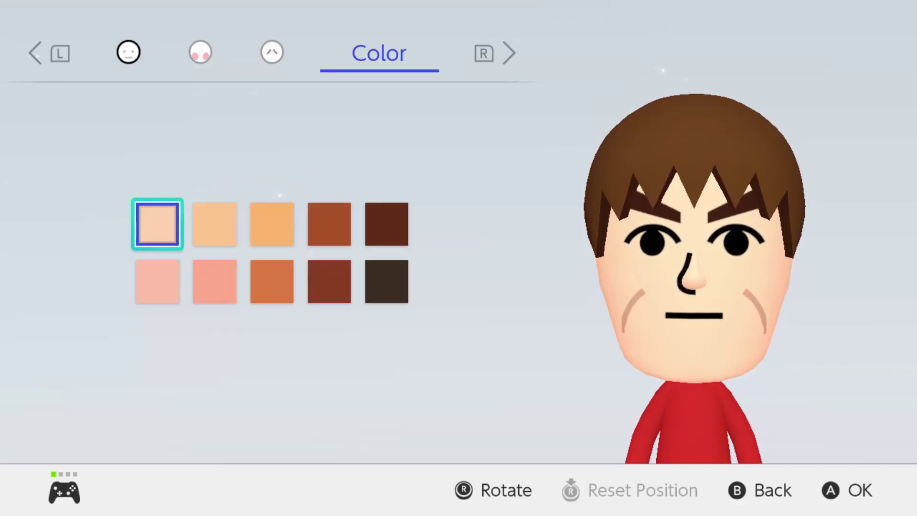
{"action": "key", "text": "Escape"}
Step: Browse the hairstyles and try a fourth-row spiky hairstyle on the Mii
{"action": "key", "text": "Right"}
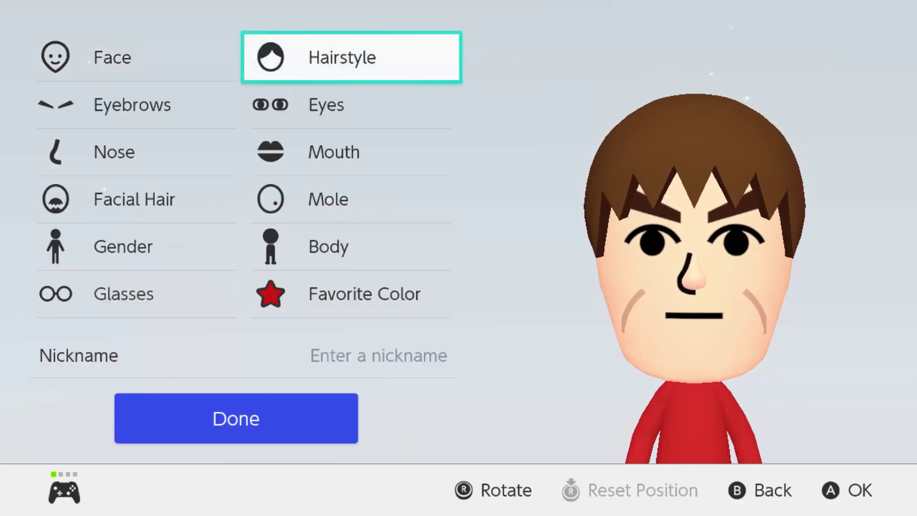
{"action": "key", "text": "Return"}
{"action": "key", "text": "Down"}
{"action": "key", "text": "Down"}
{"action": "key", "text": "Down"}
{"action": "key", "text": "Down"}
{"action": "key", "text": "Down"}
{"action": "key", "text": "Right"}
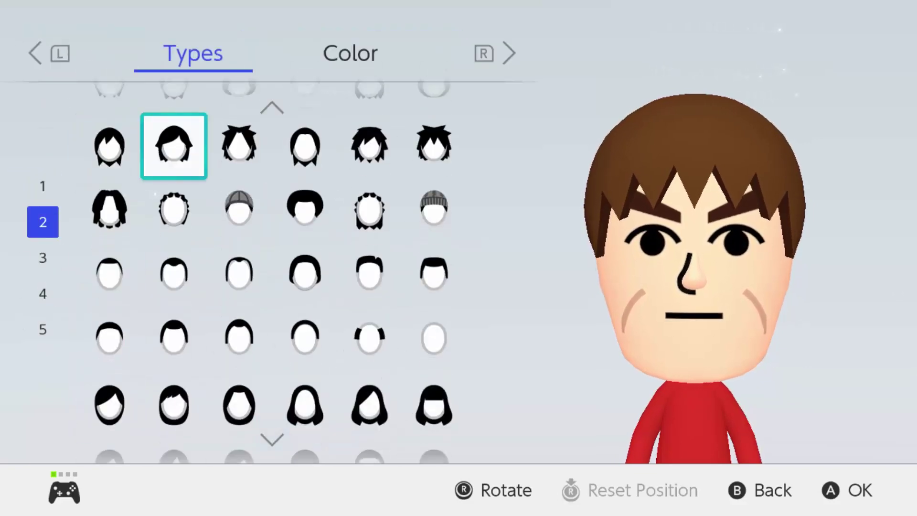
{"action": "key", "text": "Up"}
{"action": "key", "text": "Up"}
{"action": "key", "text": "Right"}
{"action": "key", "text": "Right"}
{"action": "key", "text": "Right"}
{"action": "key", "text": "Left"}
{"action": "key", "text": "Left"}
{"action": "key", "text": "Left"}
{"action": "key", "text": "Right"}
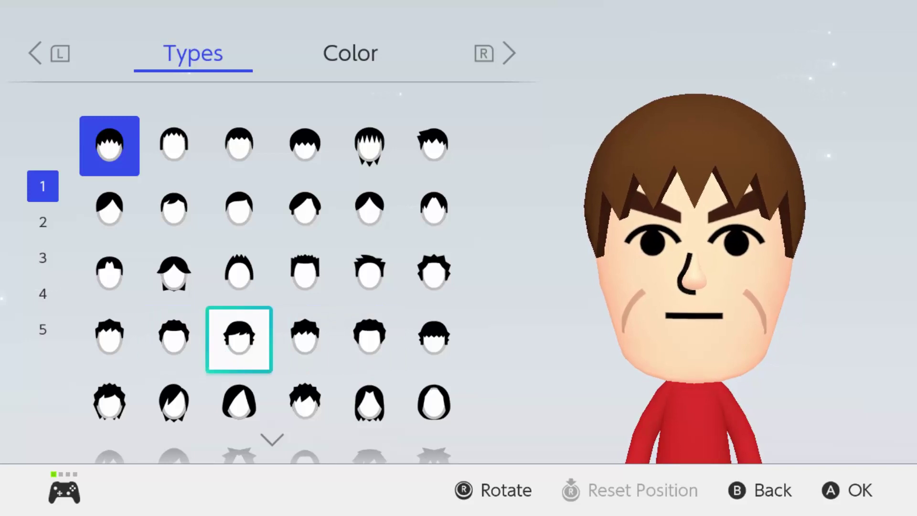
{"action": "key", "text": "Right"}
{"action": "key", "text": "Right"}
{"action": "key", "text": "Left"}
{"action": "key", "text": "Left"}
{"action": "key", "text": "Left"}
{"action": "key", "text": "Left"}
{"action": "key", "text": "Right"}
{"action": "key", "text": "Left"}
{"action": "key", "text": "Right"}
{"action": "key", "text": "Right"}
{"action": "key", "text": "Right"}
{"action": "key", "text": "Left"}
{"action": "key", "text": "Left"}
{"action": "key", "text": "Left"}
{"action": "key", "text": "Return"}
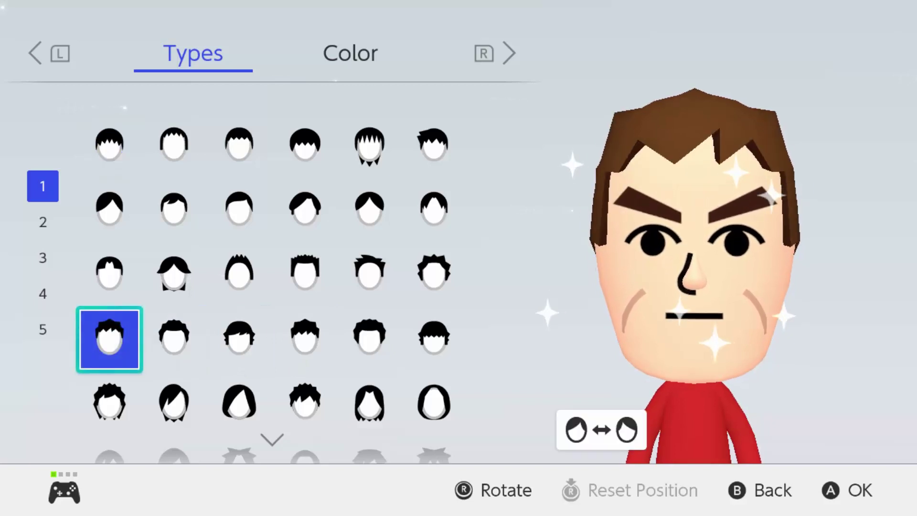
{"action": "key", "text": "Right"}
{"action": "key", "text": "Right"}
{"action": "key", "text": "Right"}
{"action": "key", "text": "Return"}
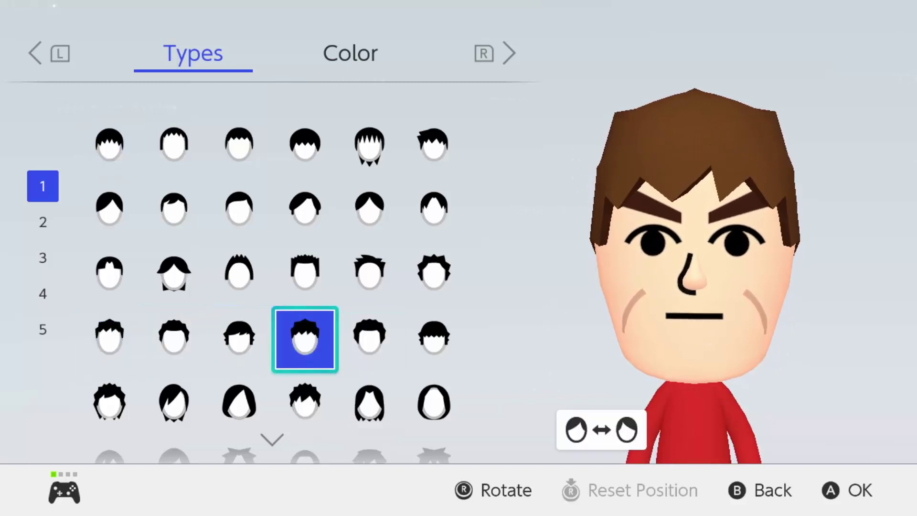
Step: Inspect the Mii from the side and back, then apply the spiky third top-row hairstyle
{"action": "key", "text": "l"}
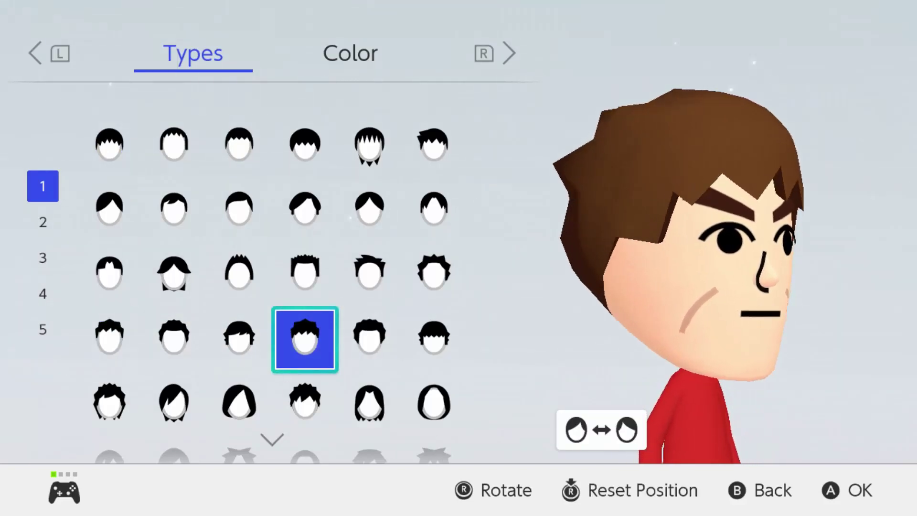
{"action": "key", "text": "j"}
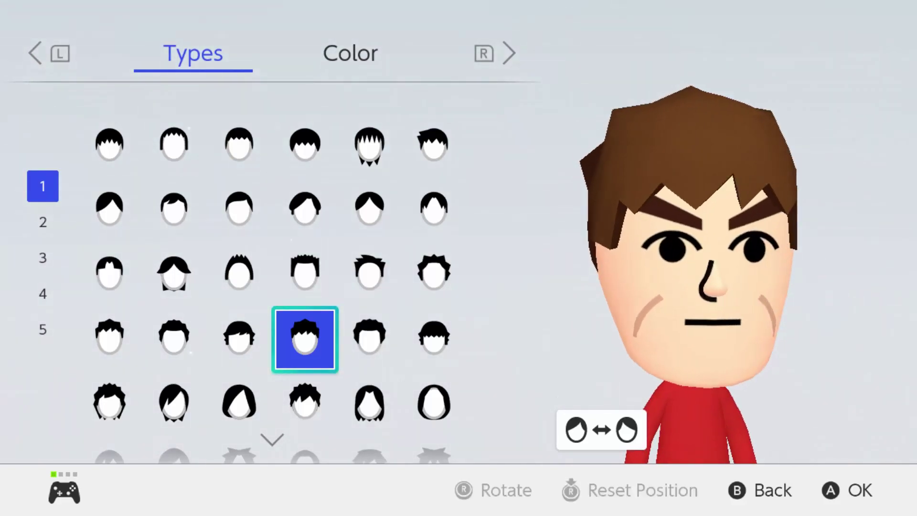
{"action": "key", "text": "l"}
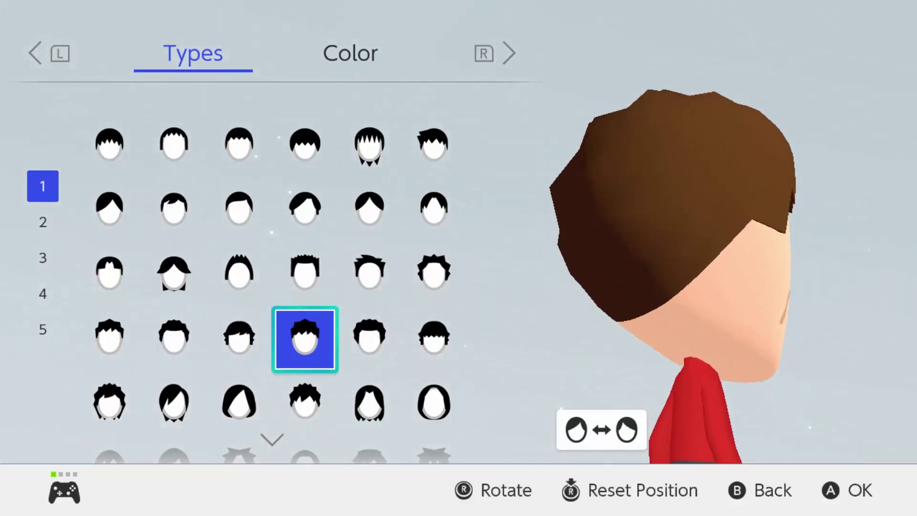
{"action": "key", "text": "w+d"}
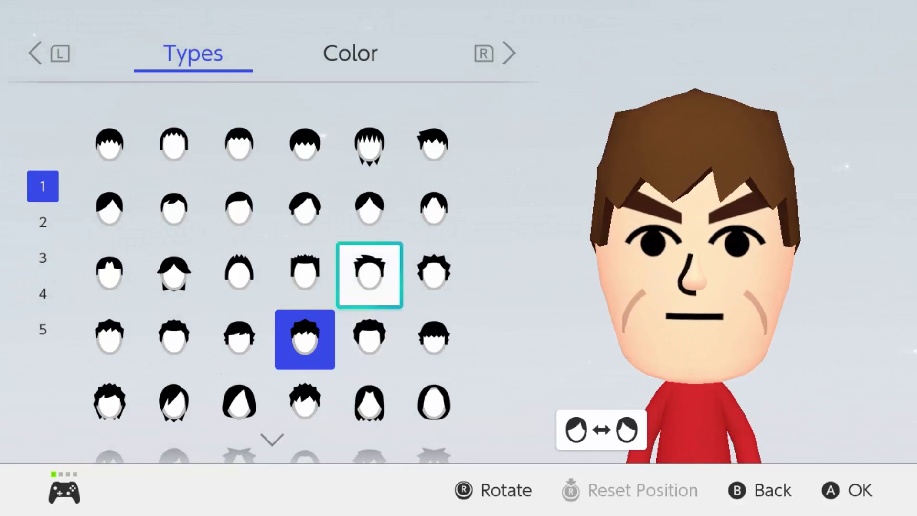
{"action": "key", "text": "w"}
{"action": "key", "text": "w+a"}
{"action": "key", "text": "s"}
{"action": "key", "text": "a"}
{"action": "key", "text": "s"}
{"action": "key", "text": "a"}
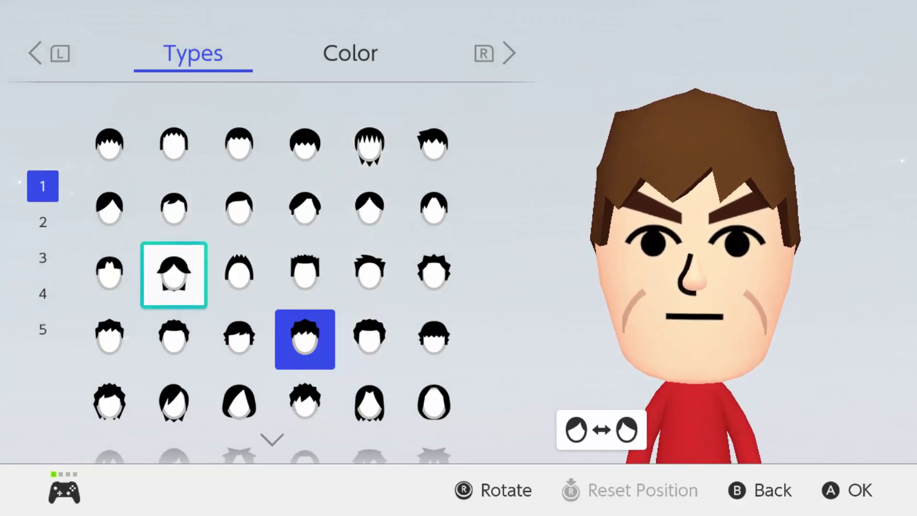
{"action": "key", "text": "w"}
{"action": "key", "text": "s"}
{"action": "key", "text": "w+d"}
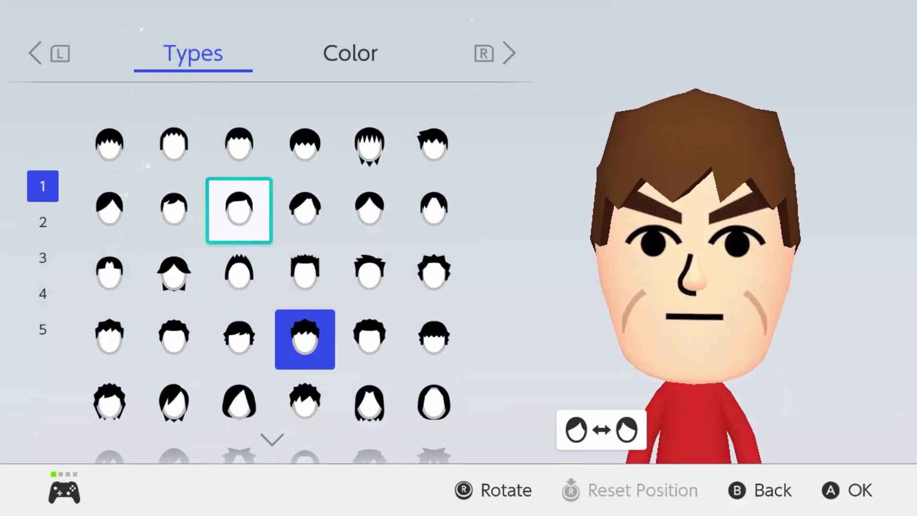
{"action": "key", "text": "d"}
{"action": "key", "text": "w+a"}
{"action": "key", "text": "d"}
{"action": "key", "text": "Return"}
{"action": "key", "text": "a"}
{"action": "key", "text": "Return"}
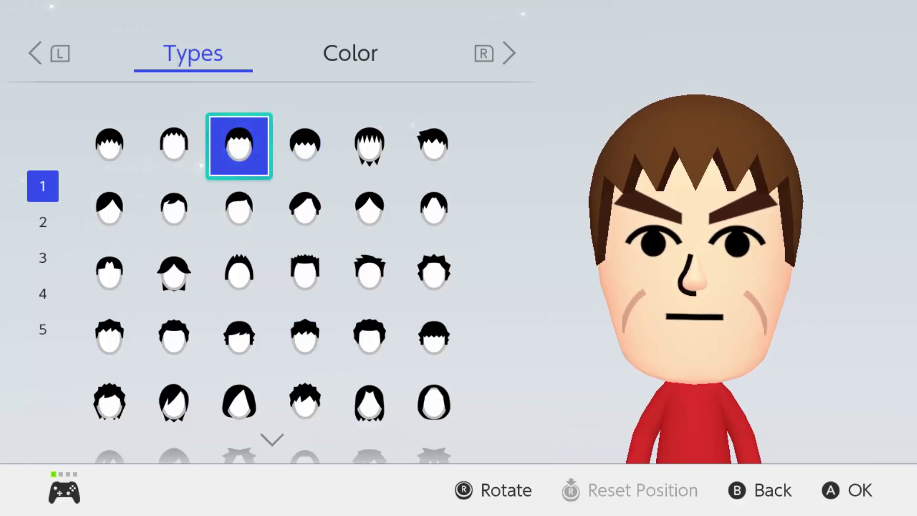
{"action": "key", "text": "a"}
{"action": "key", "text": "d"}
{"action": "key", "text": "a"}
{"action": "key", "text": "Return"}
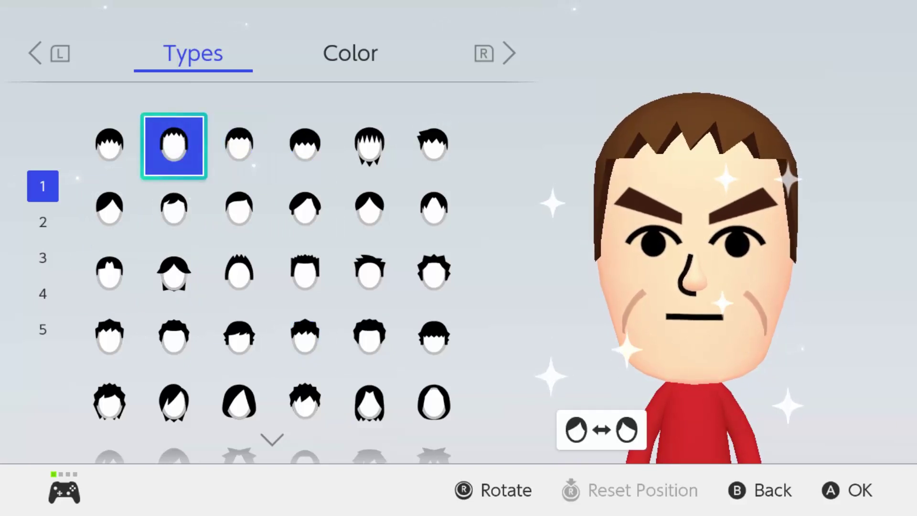
{"action": "key", "text": "d"}
{"action": "key", "text": "Return"}
Step: Compare the fourth-row hairstyle again, then settle on the spiky top-row hairstyle
{"action": "key", "text": "Right"}
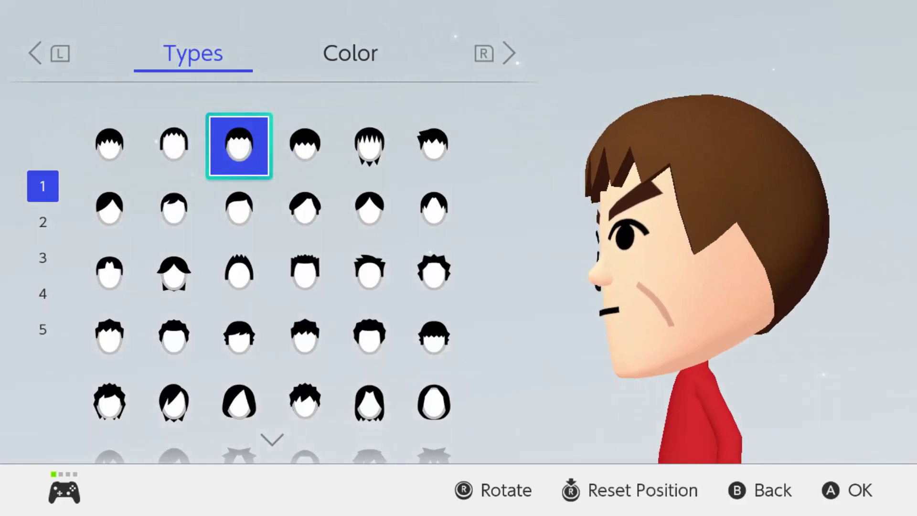
{"action": "key", "text": "Right"}
{"action": "key", "text": "Right"}
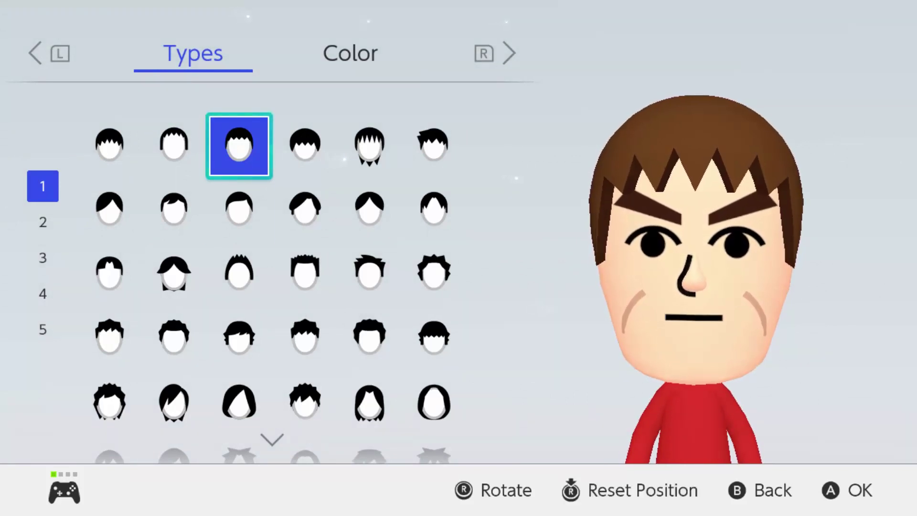
{"action": "key", "text": "Right"}
{"action": "key", "text": "Down"}
{"action": "key", "text": "Down"}
{"action": "key", "text": "Down"}
{"action": "key", "text": "Return"}
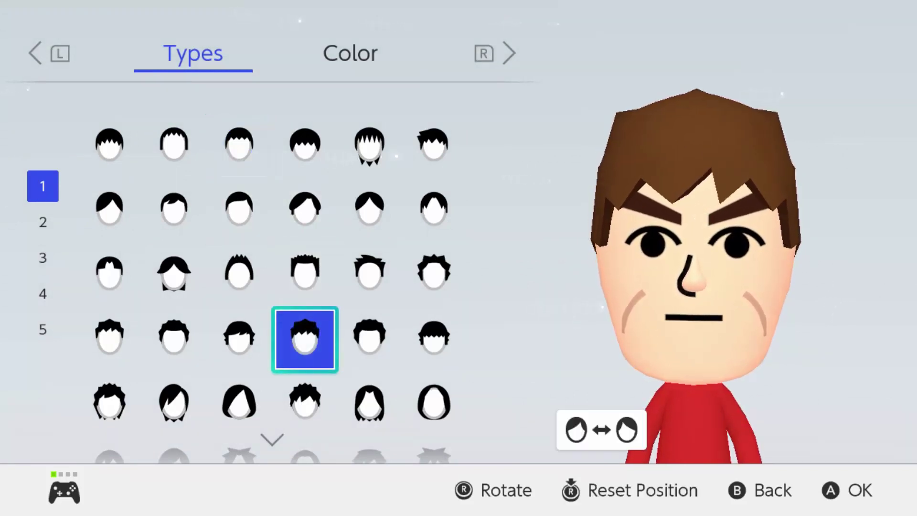
{"action": "key", "text": "Right"}
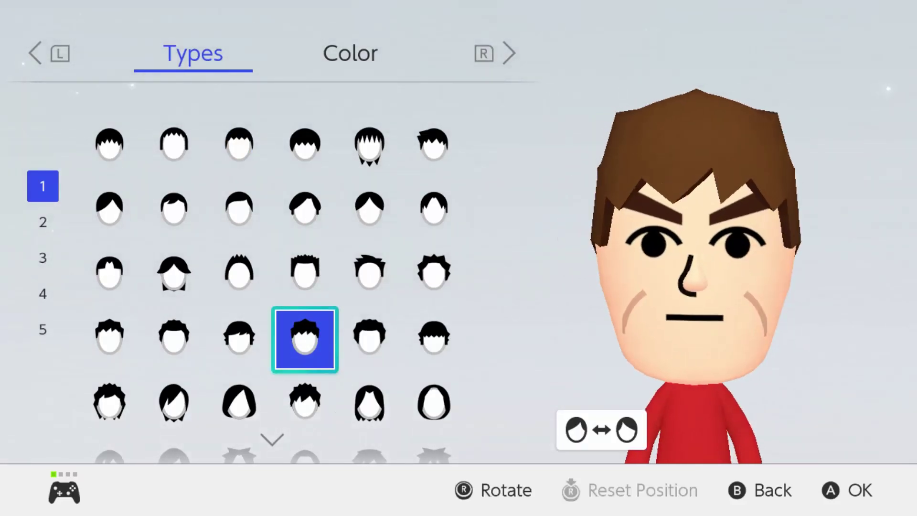
{"action": "key", "text": "Up"}
{"action": "key", "text": "Left"}
{"action": "key", "text": "Up"}
{"action": "key", "text": "Left"}
{"action": "key", "text": "Up"}
{"action": "key", "text": "Up"}
{"action": "key", "text": "Right"}
{"action": "key", "text": "Left"}
{"action": "key", "text": "Down"}
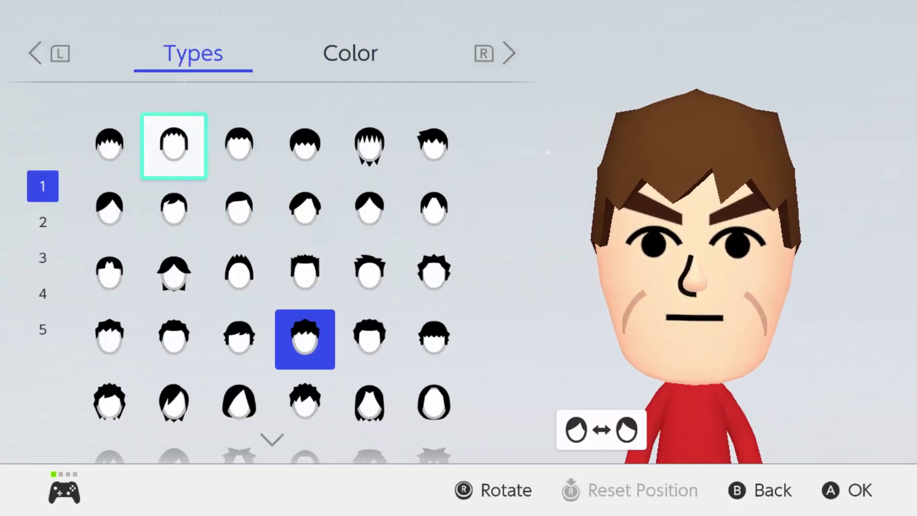
{"action": "key", "text": "Return"}
{"action": "key", "text": "Right"}
{"action": "key", "text": "Return"}
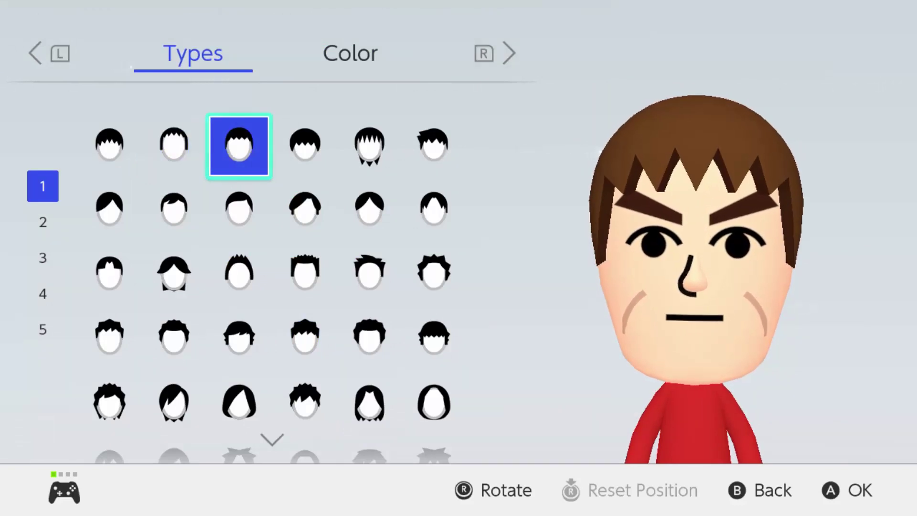
Step: Colour the hair light golden brown and return to the parts list
{"action": "key", "text": "r"}
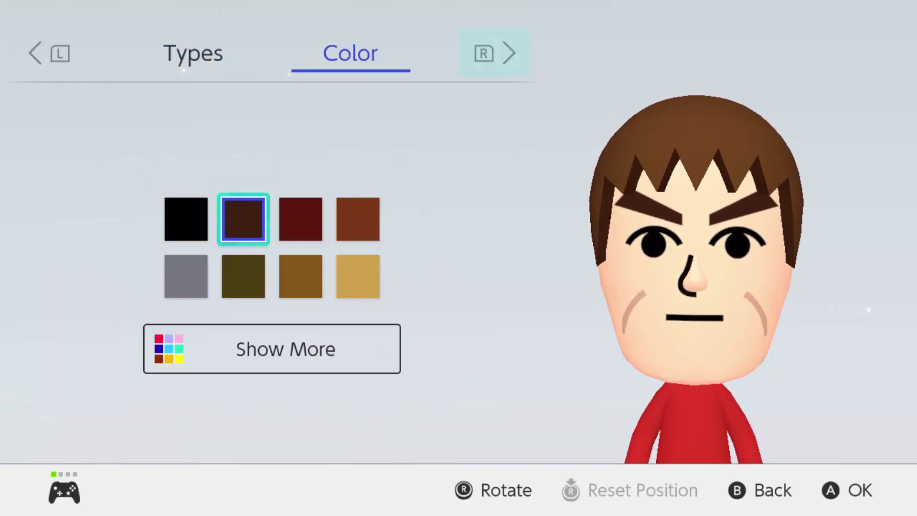
{"action": "key", "text": "Down"}
{"action": "key", "text": "Right"}
{"action": "key", "text": "Right"}
{"action": "key", "text": "Left"}
{"action": "key", "text": "Return"}
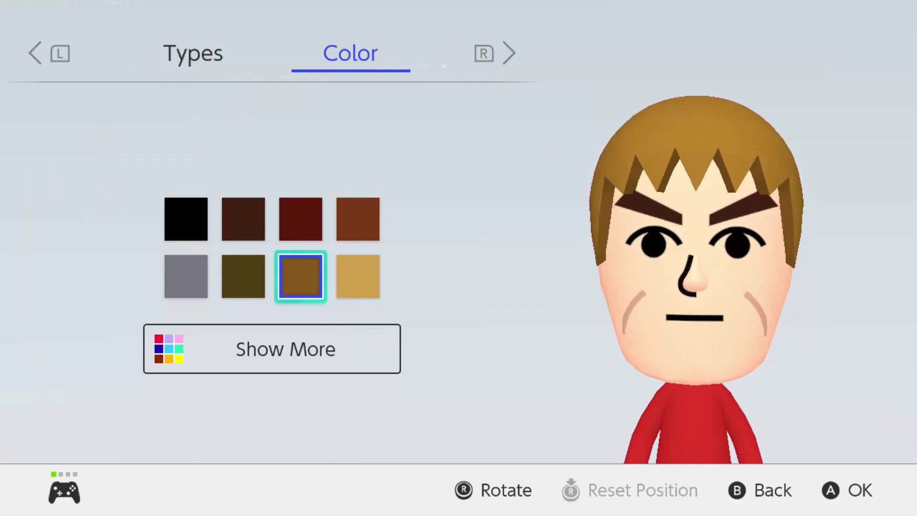
{"action": "key", "text": "Escape"}
Step: Give the Mii the arched eyebrow style
{"action": "key", "text": "Down"}
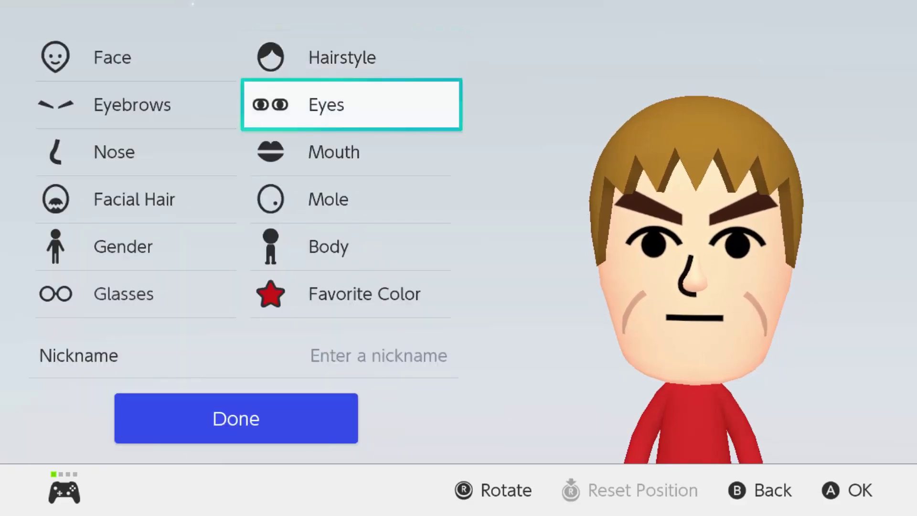
{"action": "key", "text": "Left"}
{"action": "key", "text": "Return"}
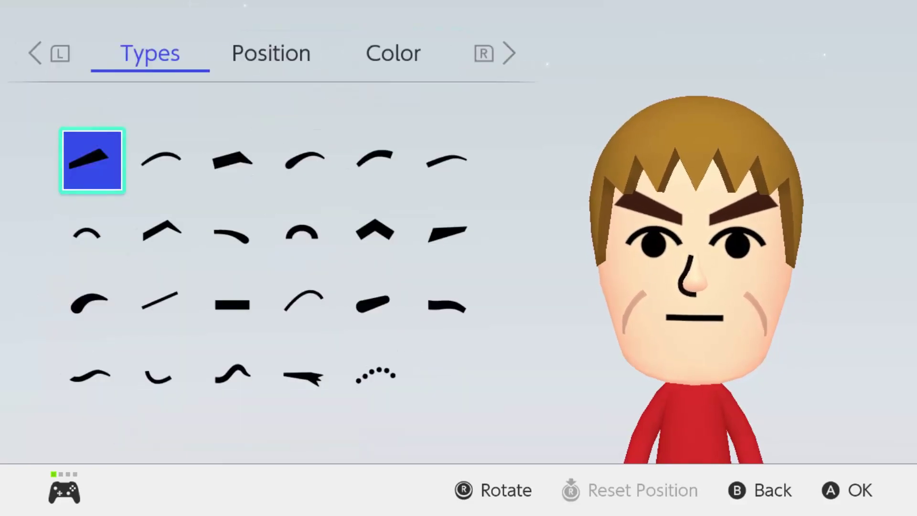
{"action": "key", "text": "Right"}
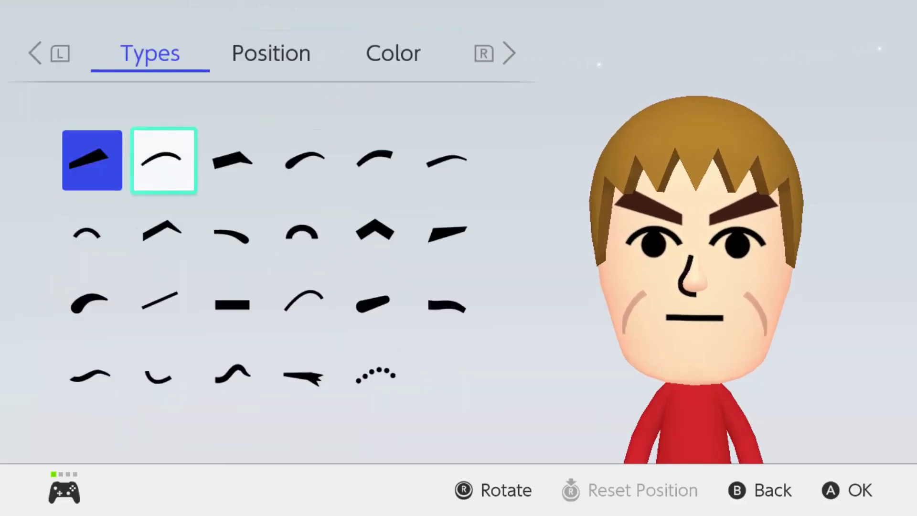
{"action": "key", "text": "Right"}
{"action": "key", "text": "Right"}
{"action": "key", "text": "Right"}
{"action": "key", "text": "Left"}
{"action": "key", "text": "Right"}
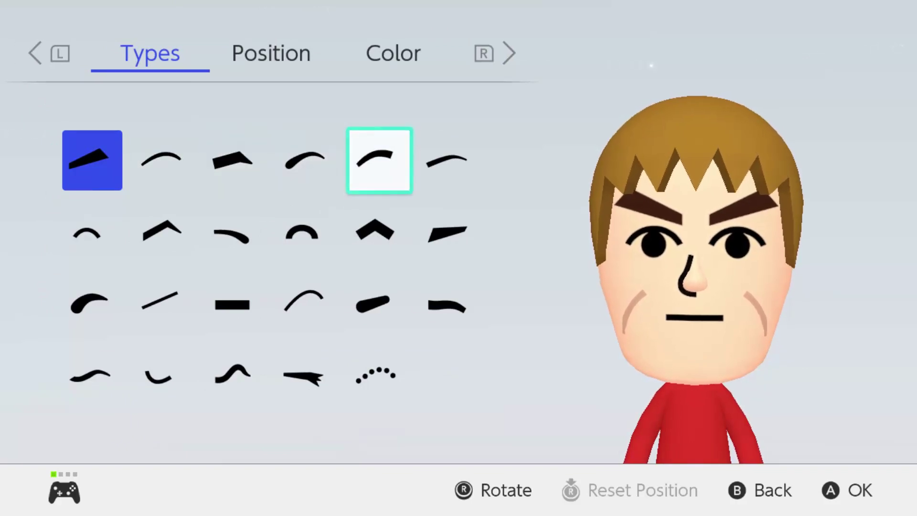
{"action": "key", "text": "Return"}
Step: Look through the other eyebrow styles while keeping the arched brow
{"action": "key", "text": "r"}
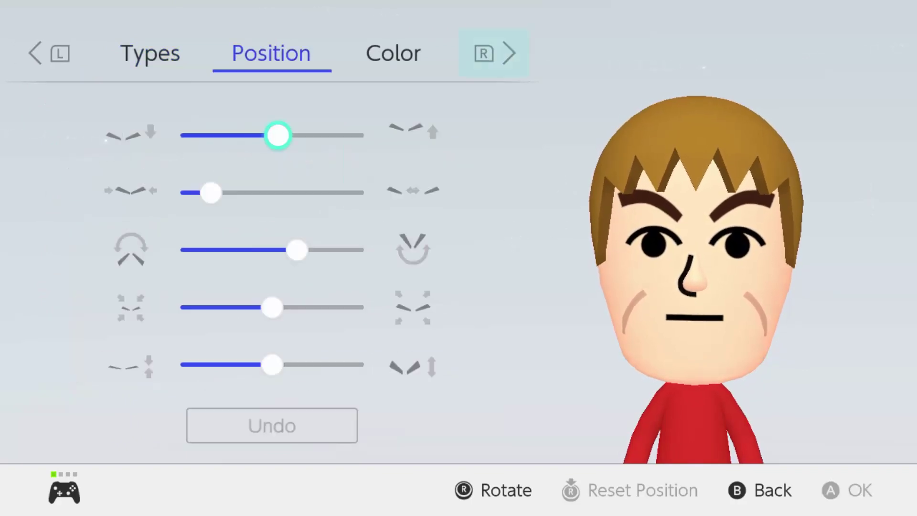
{"action": "key", "text": "Down"}
{"action": "key", "text": "Down"}
{"action": "key", "text": "l"}
{"action": "key", "text": "Down"}
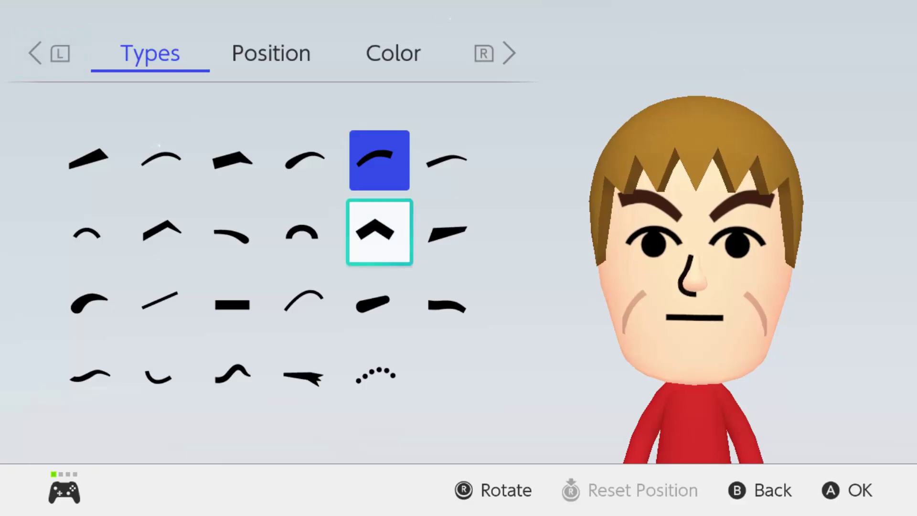
{"action": "key", "text": "Down"}
{"action": "key", "text": "Left"}
{"action": "key", "text": "Down"}
{"action": "key", "text": "Left"}
{"action": "key", "text": "Left"}
{"action": "key", "text": "Right"}
{"action": "key", "text": "Right"}
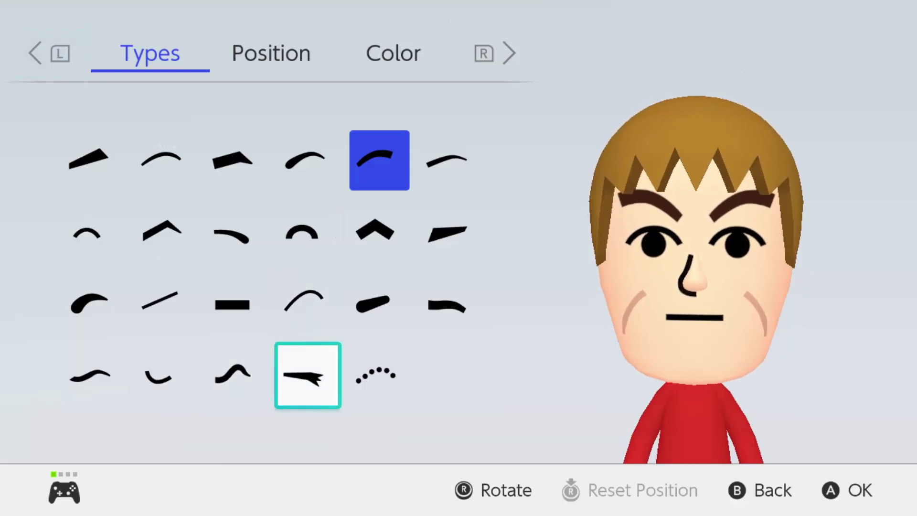
{"action": "key", "text": "Up"}
Step: Tilt the eyebrows flatter, make them much thinner and lower them slightly
{"action": "key", "text": "Up"}
{"action": "key", "text": "r"}
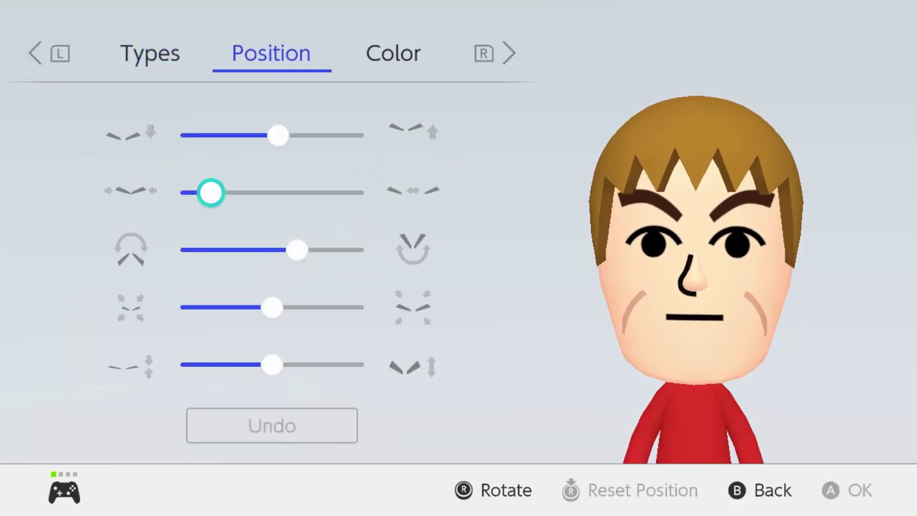
{"action": "key", "text": "Down"}
{"action": "key", "text": "Down"}
{"action": "key", "text": "Down"}
{"action": "key", "text": "Up"}
{"action": "key", "text": "Up"}
{"action": "key", "text": "Left"}
{"action": "key", "text": "Left"}
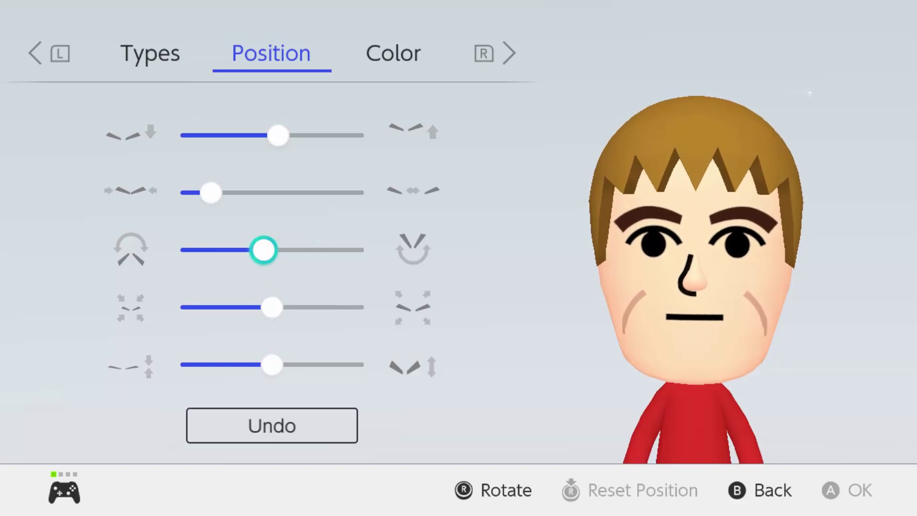
{"action": "key", "text": "Down"}
{"action": "key", "text": "Left"}
{"action": "key", "text": "Left"}
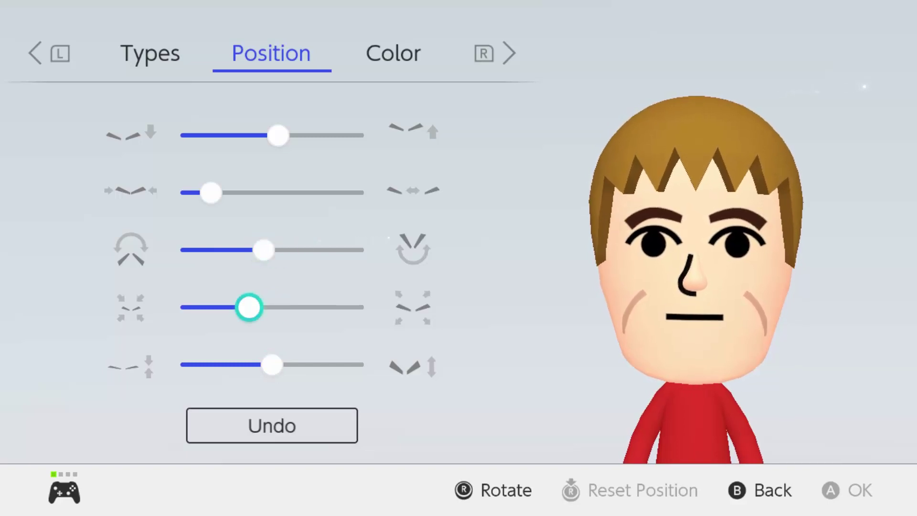
{"action": "key", "text": "Right"}
{"action": "key", "text": "Right"}
{"action": "key", "text": "Down"}
{"action": "key", "text": "Left"}
{"action": "key", "text": "Left"}
{"action": "key", "text": "Left"}
{"action": "key", "text": "Left"}
{"action": "key", "text": "Left"}
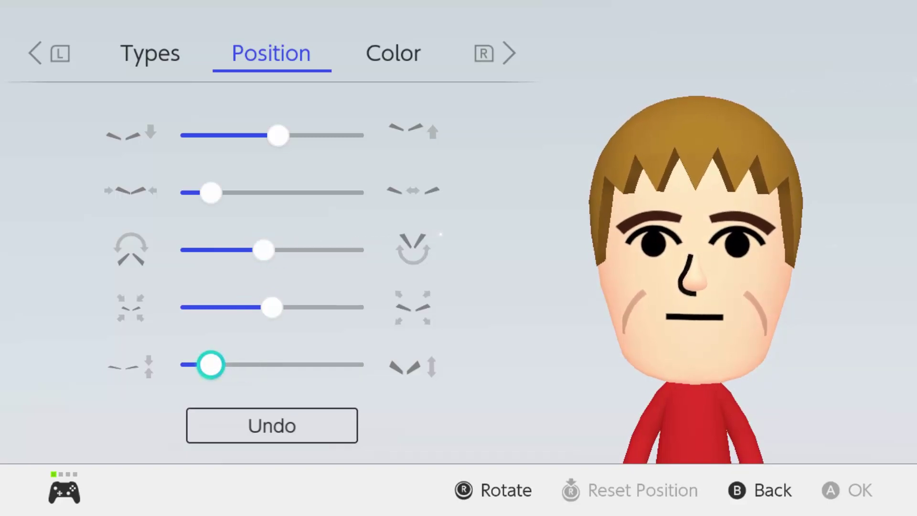
{"action": "key", "text": "Up"}
{"action": "key", "text": "Up"}
{"action": "key", "text": "Right"}
{"action": "key", "text": "Up"}
{"action": "key", "text": "Up"}
{"action": "key", "text": "Left"}
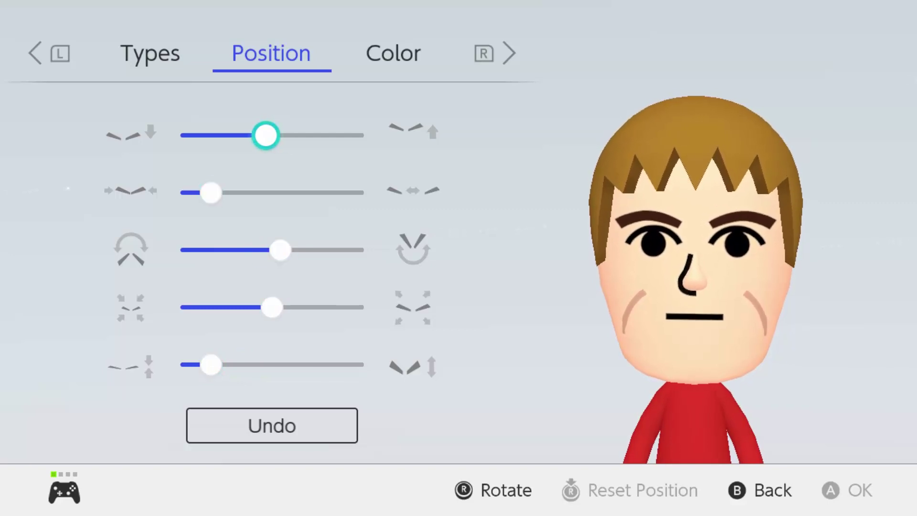
Step: Colour the eyebrows a lighter brown
{"action": "key", "text": "r"}
{"action": "key", "text": "Down"}
{"action": "key", "text": "Right"}
Step: Choose the narrow almond eye style from the second page of eye styles
{"action": "key", "text": "Return"}
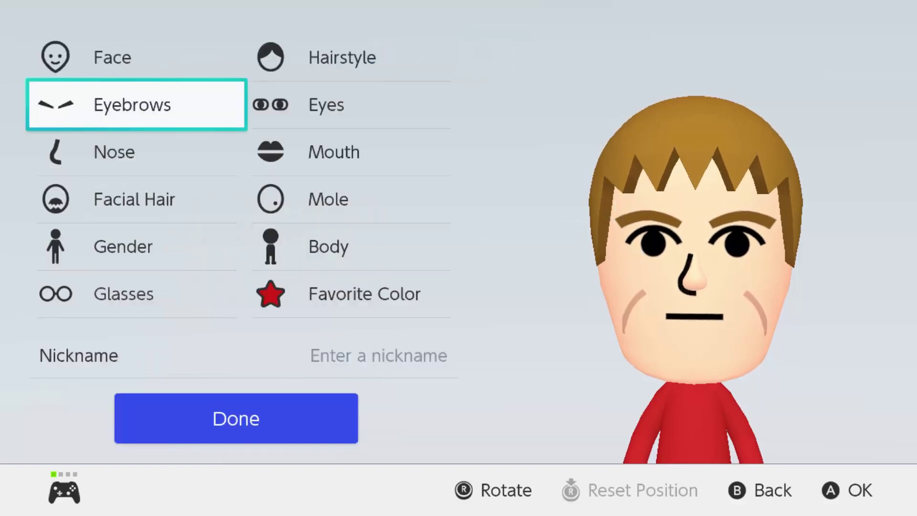
{"action": "key", "text": "Right"}
{"action": "key", "text": "Return"}
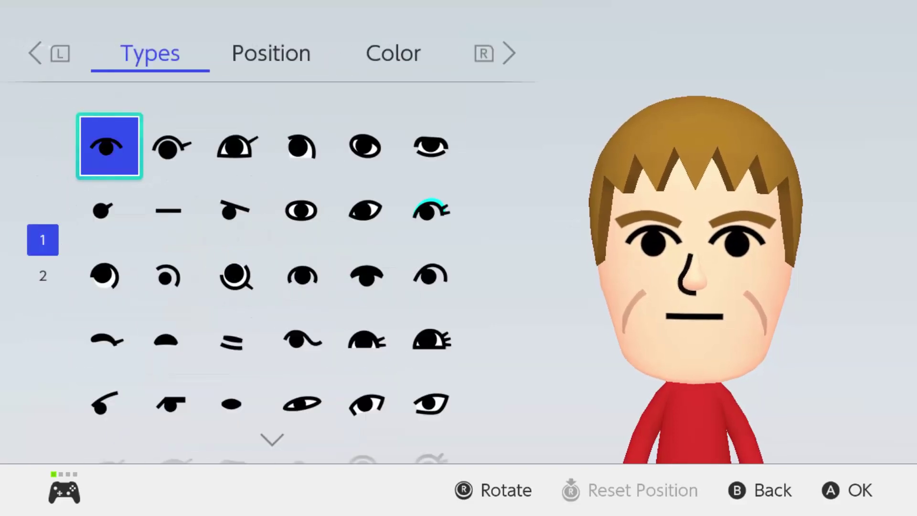
{"action": "key", "text": "Down"}
{"action": "key", "text": "Right"}
{"action": "key", "text": "Down"}
{"action": "key", "text": "Down"}
{"action": "key", "text": "Down"}
{"action": "key", "text": "Down"}
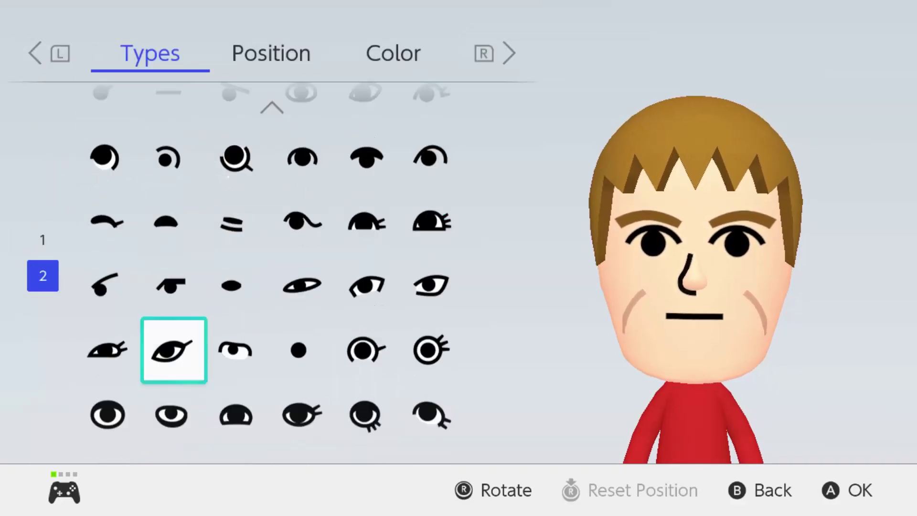
{"action": "key", "text": "Down"}
{"action": "key", "text": "Up"}
{"action": "key", "text": "Return"}
Step: Make the eyes slightly smaller, spaced a little wider and tilted a bit more
{"action": "key", "text": "r"}
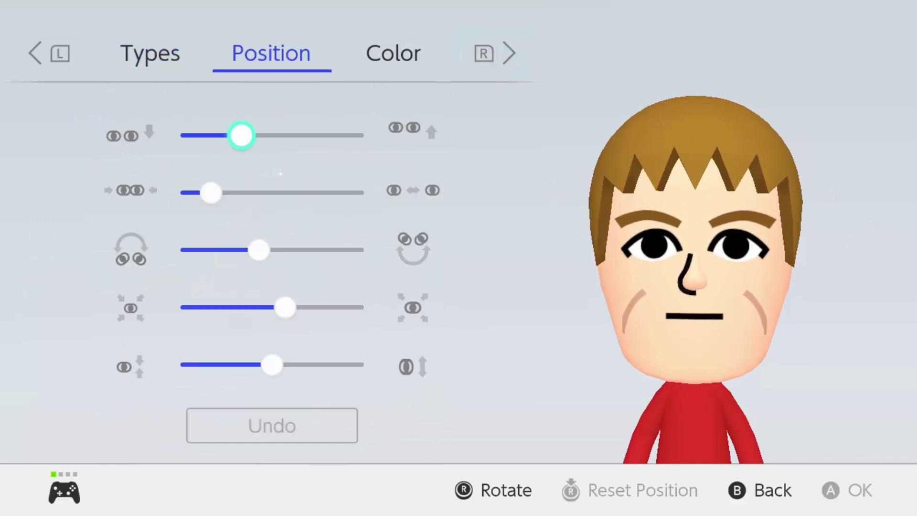
{"action": "key", "text": "Down"}
{"action": "key", "text": "Down"}
{"action": "key", "text": "Down"}
{"action": "key", "text": "Left"}
{"action": "key", "text": "Down"}
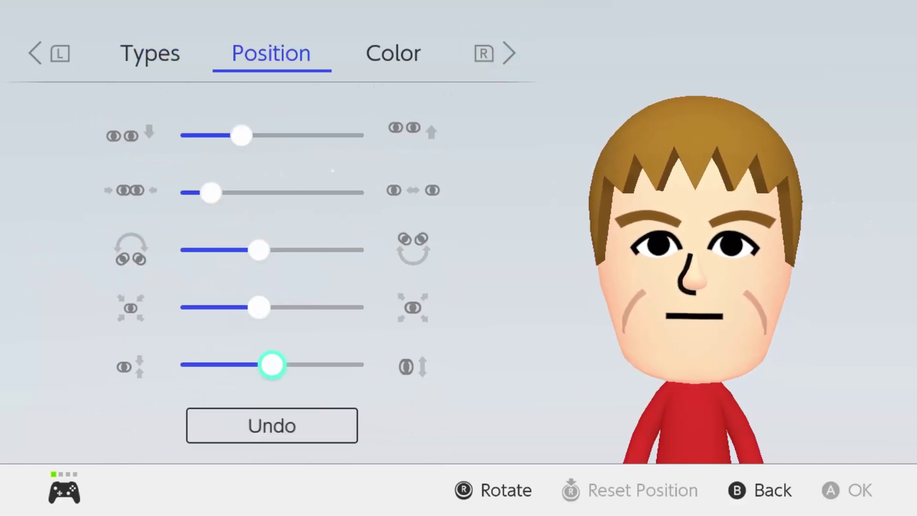
{"action": "key", "text": "Up"}
{"action": "key", "text": "Up"}
{"action": "key", "text": "Up"}
{"action": "key", "text": "Right"}
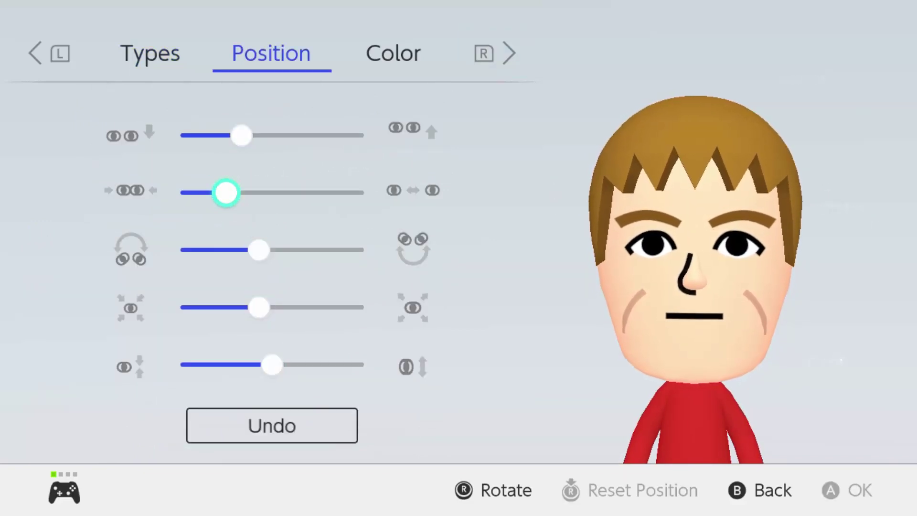
{"action": "key", "text": "Up"}
{"action": "key", "text": "Right"}
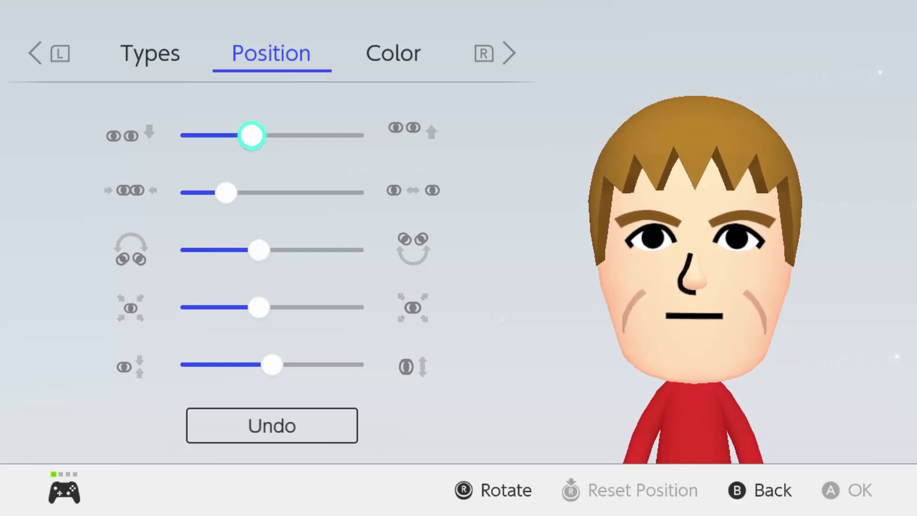
{"action": "key", "text": "Down"}
{"action": "key", "text": "Down"}
{"action": "key", "text": "Up"}
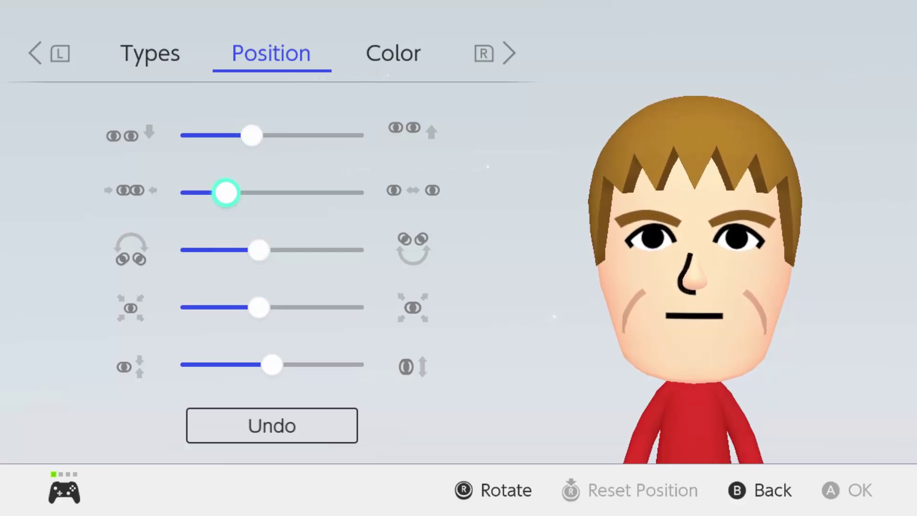
{"action": "key", "text": "Down"}
{"action": "key", "text": "Right"}
{"action": "key", "text": "Up"}
{"action": "key", "text": "Up"}
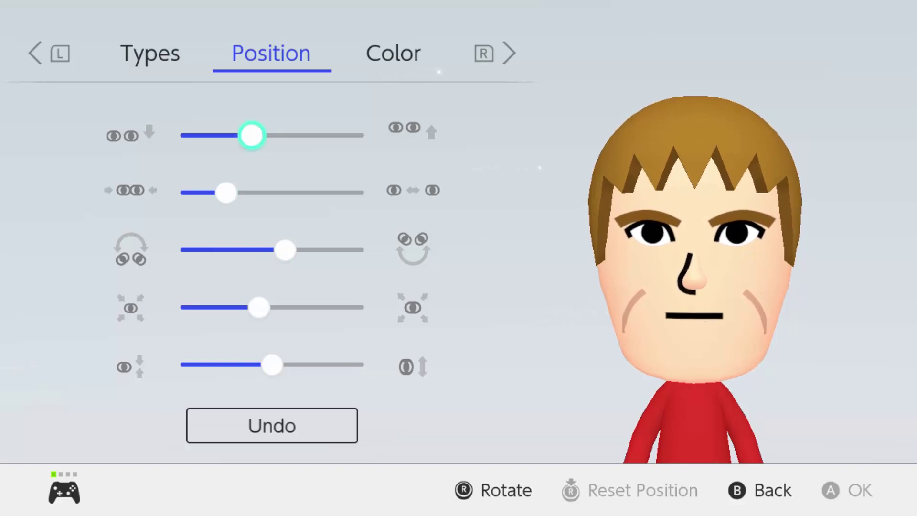
{"action": "key", "text": "Left"}
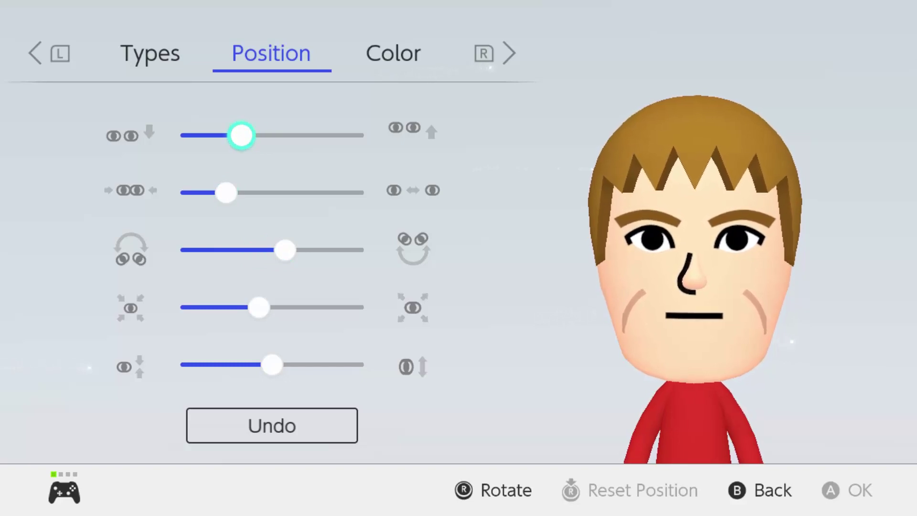
Step: Set the eye colour to light blue from the full colour palette
{"action": "key", "text": "r"}
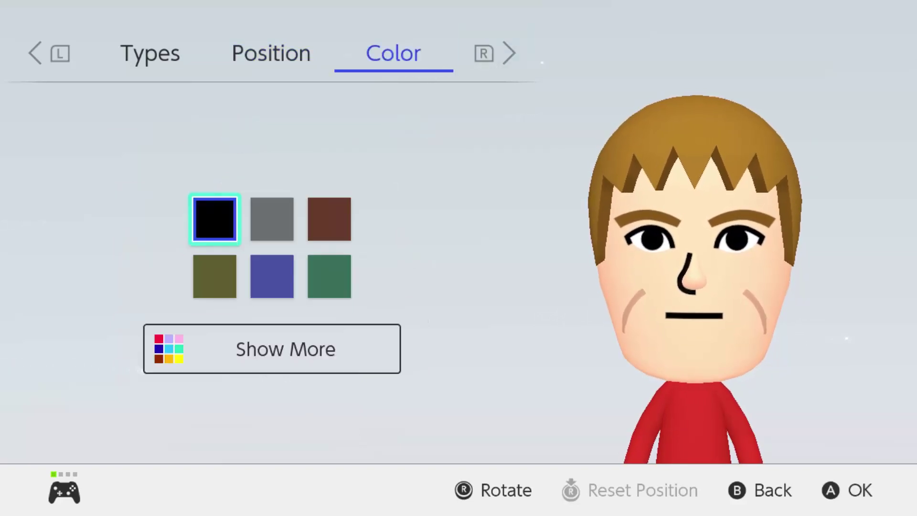
{"action": "key", "text": "Down"}
{"action": "key", "text": "Return"}
{"action": "key", "text": "Up"}
{"action": "key", "text": "Up"}
{"action": "key", "text": "Up"}
{"action": "key", "text": "Right"}
{"action": "key", "text": "Right"}
{"action": "key", "text": "Right"}
{"action": "key", "text": "Right"}
{"action": "key", "text": "Right"}
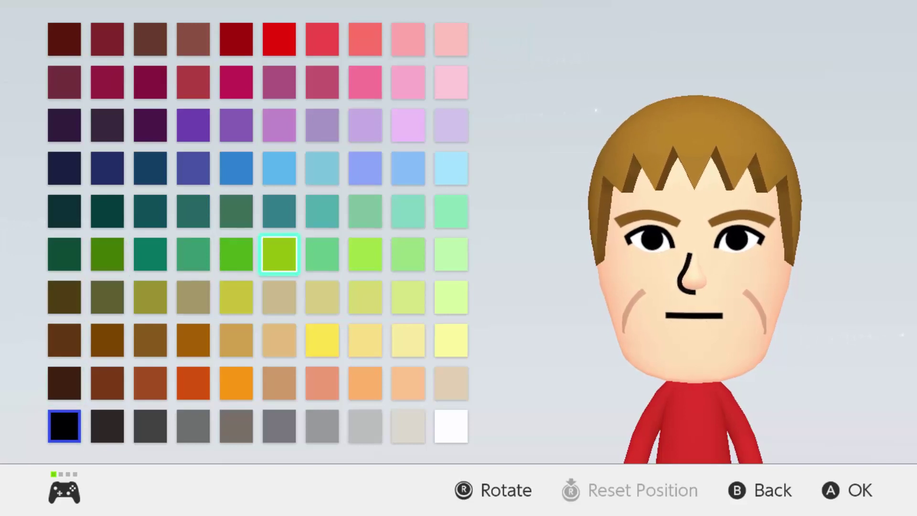
{"action": "key", "text": "Up"}
{"action": "key", "text": "Right"}
{"action": "key", "text": "Return"}
{"action": "key", "text": "Up"}
{"action": "key", "text": "Left"}
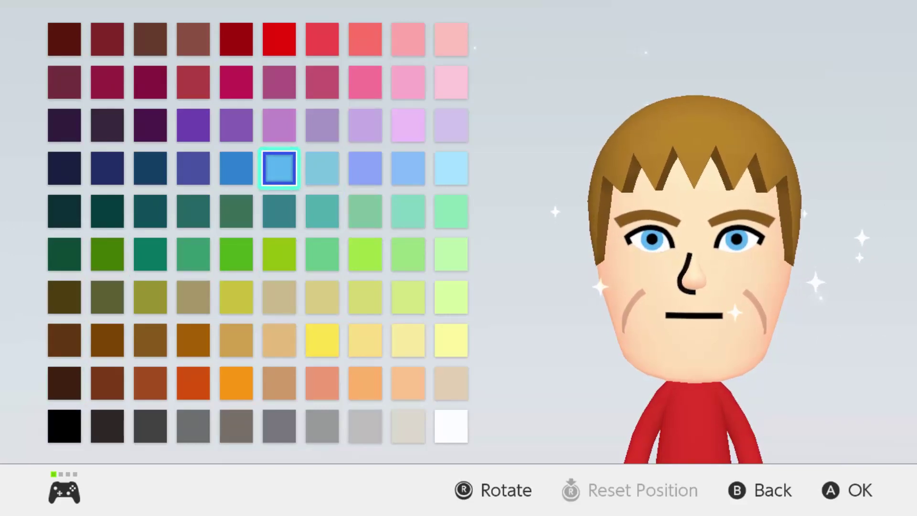
{"action": "key", "text": "Right"}
{"action": "key", "text": "Right"}
{"action": "key", "text": "Escape"}
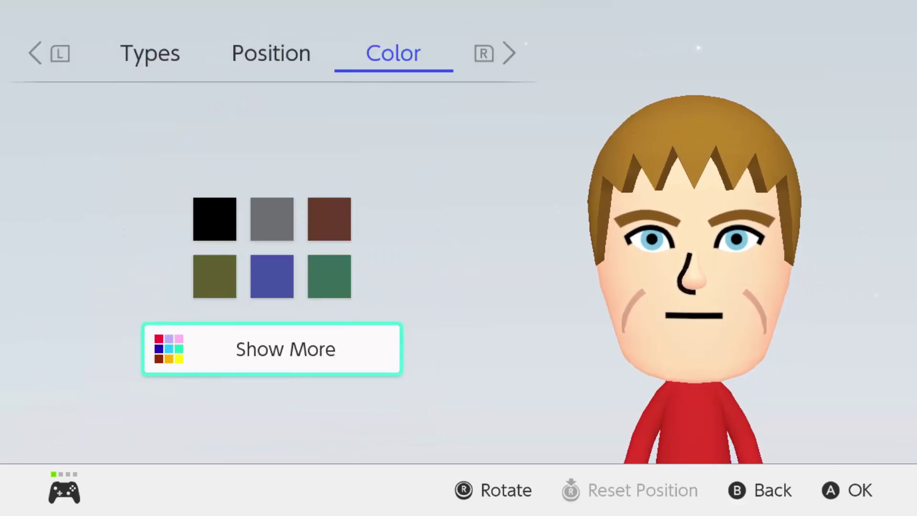
{"action": "key", "text": "Escape"}
Step: Select the broad rounded nose style
{"action": "key", "text": "Left"}
{"action": "key", "text": "Down"}
{"action": "key", "text": "Return"}
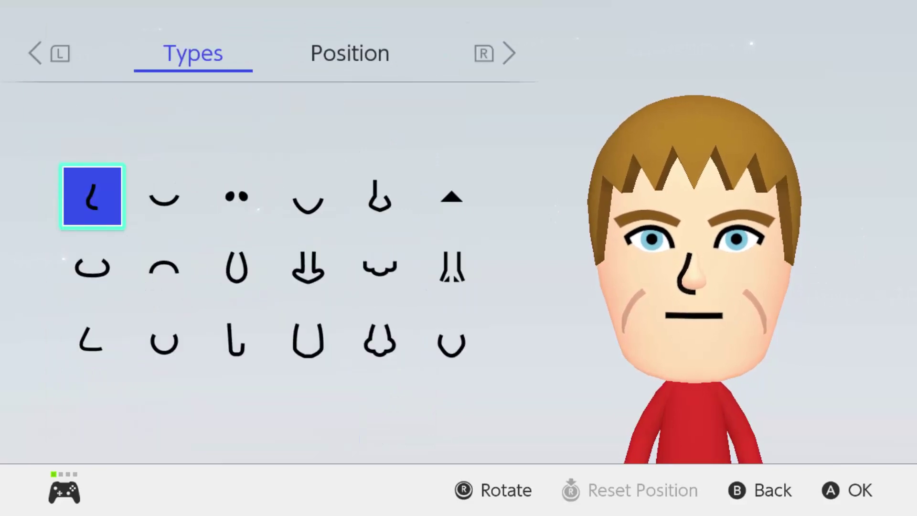
{"action": "key", "text": "Right"}
{"action": "key", "text": "Right"}
{"action": "key", "text": "Right"}
{"action": "key", "text": "Right"}
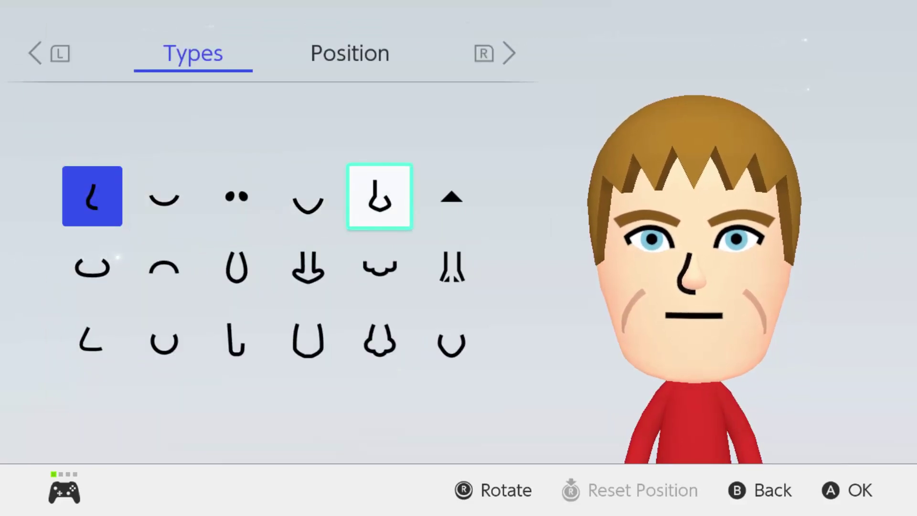
{"action": "key", "text": "Down"}
{"action": "key", "text": "Left"}
{"action": "key", "text": "Return"}
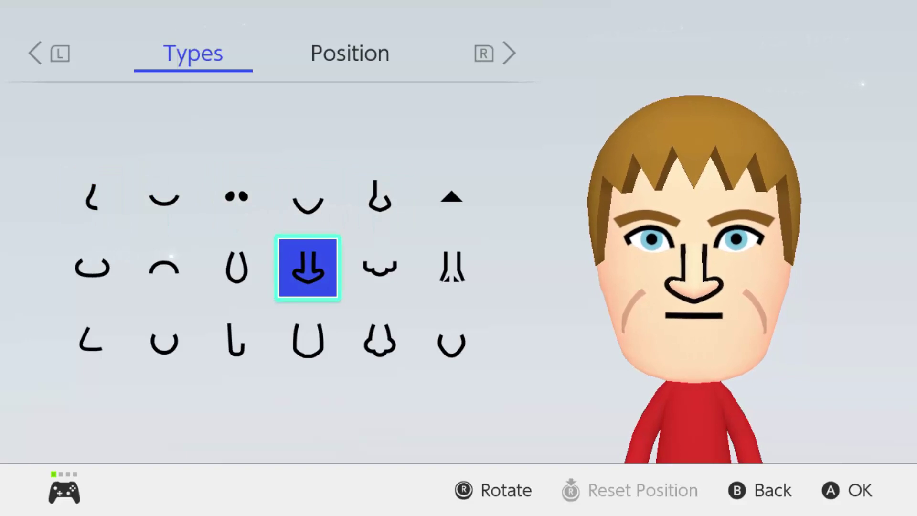
Step: Try the pointed nose, then go back to the broad rounded nose
{"action": "key", "text": "Right"}
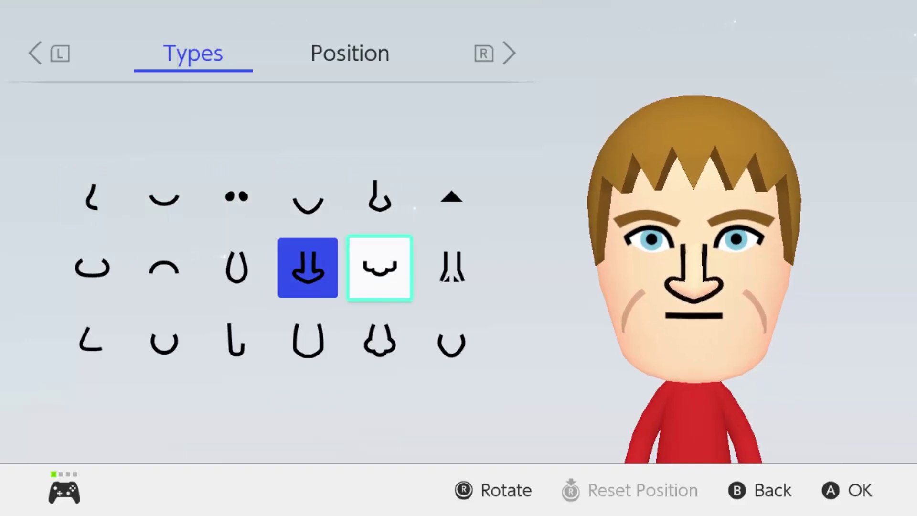
{"action": "key", "text": "Up"}
{"action": "key", "text": "Return"}
{"action": "key", "text": "Down"}
{"action": "key", "text": "Left"}
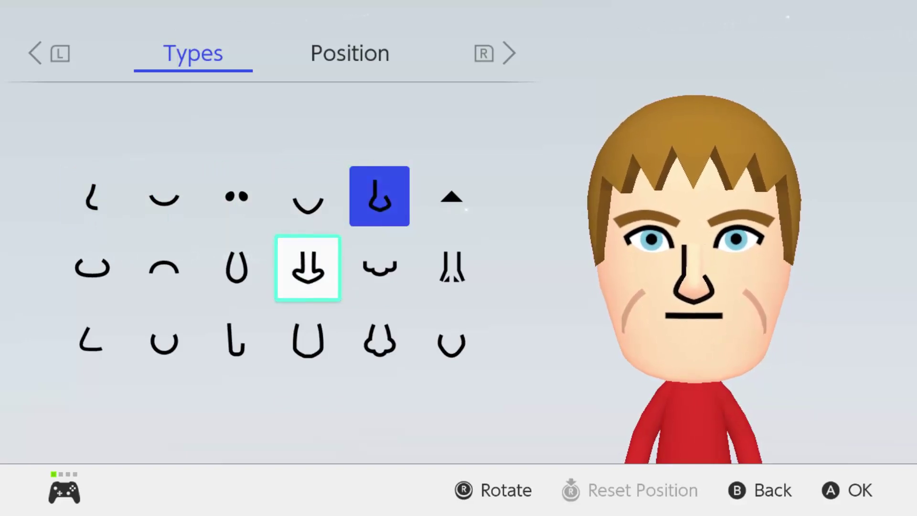
{"action": "key", "text": "Return"}
Step: Make the nose one size larger, then bring up the mouth styles
{"action": "key", "text": "r"}
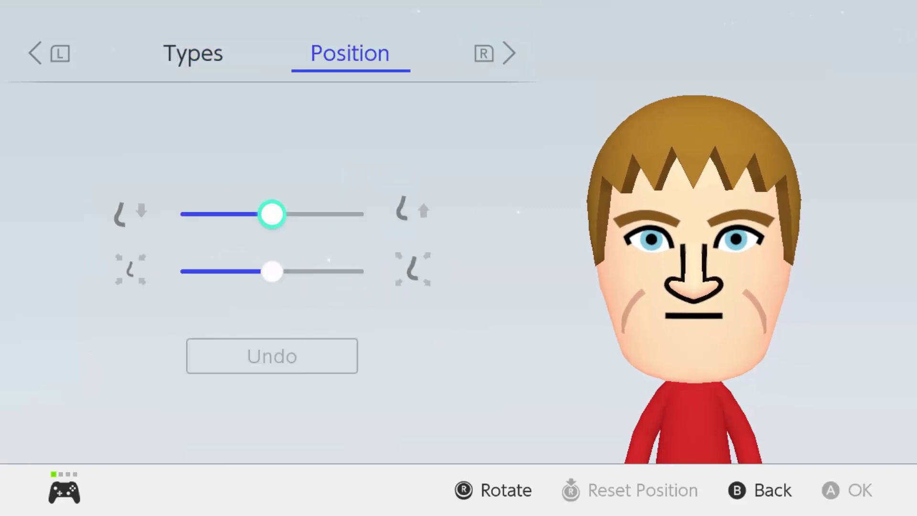
{"action": "key", "text": "Right"}
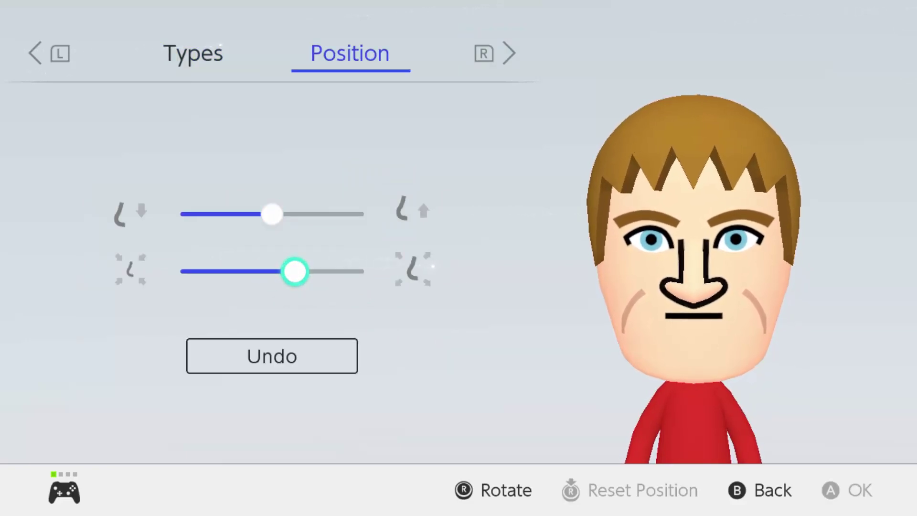
{"action": "key", "text": "Escape"}
{"action": "key", "text": "Right"}
{"action": "key", "text": "Return"}
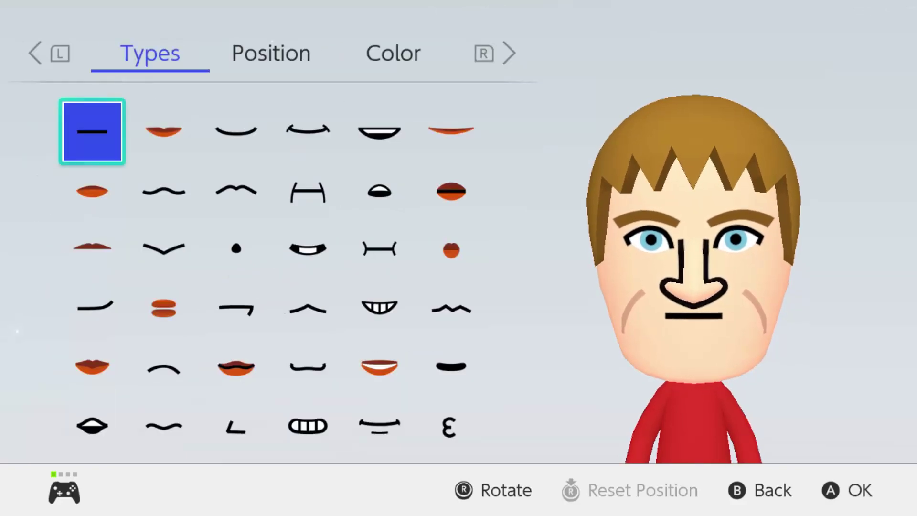
Step: Browse the mouth styles and give the Mii an arched mouth
{"action": "key", "text": "Down"}
{"action": "key", "text": "Right"}
{"action": "key", "text": "Down"}
{"action": "key", "text": "Down"}
{"action": "key", "text": "Down"}
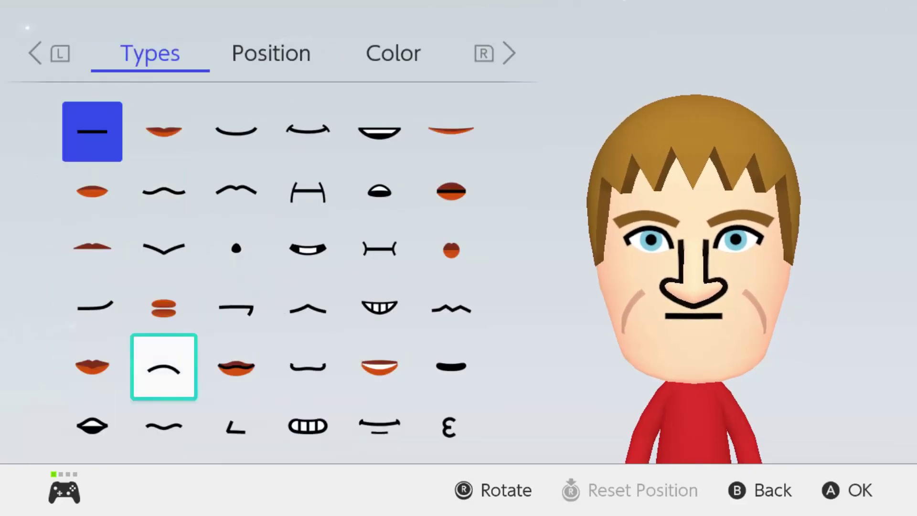
{"action": "key", "text": "Up"}
{"action": "key", "text": "Up"}
{"action": "key", "text": "Left"}
{"action": "key", "text": "Right"}
{"action": "key", "text": "Right"}
{"action": "key", "text": "Down"}
{"action": "key", "text": "Right"}
{"action": "key", "text": "Left"}
{"action": "key", "text": "Right"}
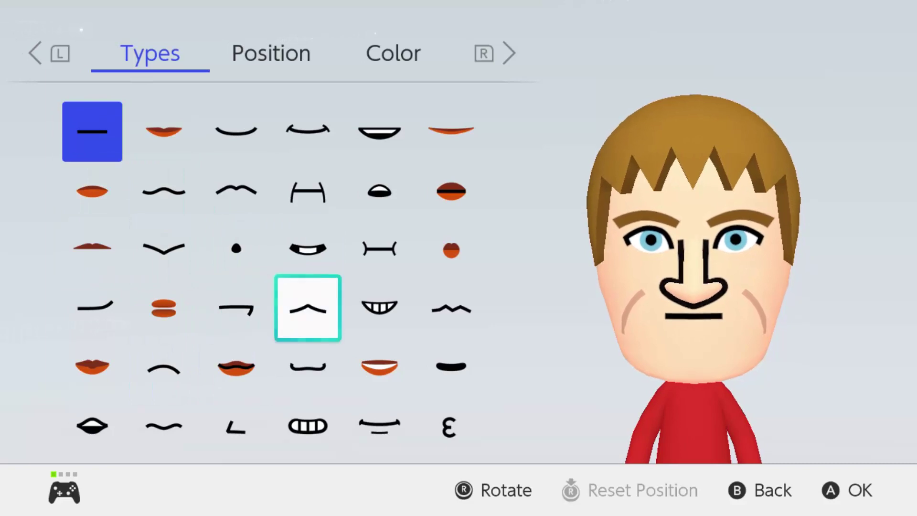
{"action": "key", "text": "Return"}
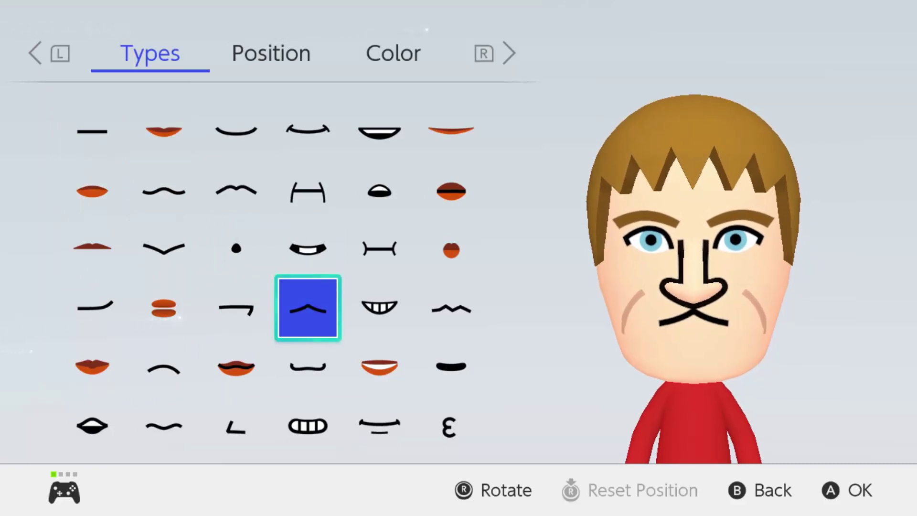
Step: Try out other mouth shapes, ending on a straight-line mouth
{"action": "key", "text": "Left"}
{"action": "key", "text": "Up"}
{"action": "key", "text": "Up"}
{"action": "key", "text": "Left"}
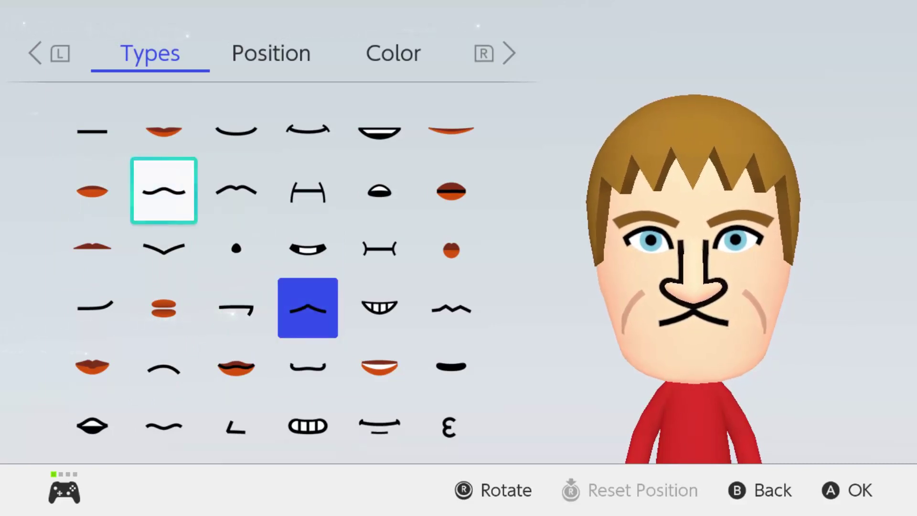
{"action": "key", "text": "Return"}
{"action": "key", "text": "Right"}
{"action": "key", "text": "Return"}
{"action": "key", "text": "Down"}
{"action": "key", "text": "Left"}
{"action": "key", "text": "Down"}
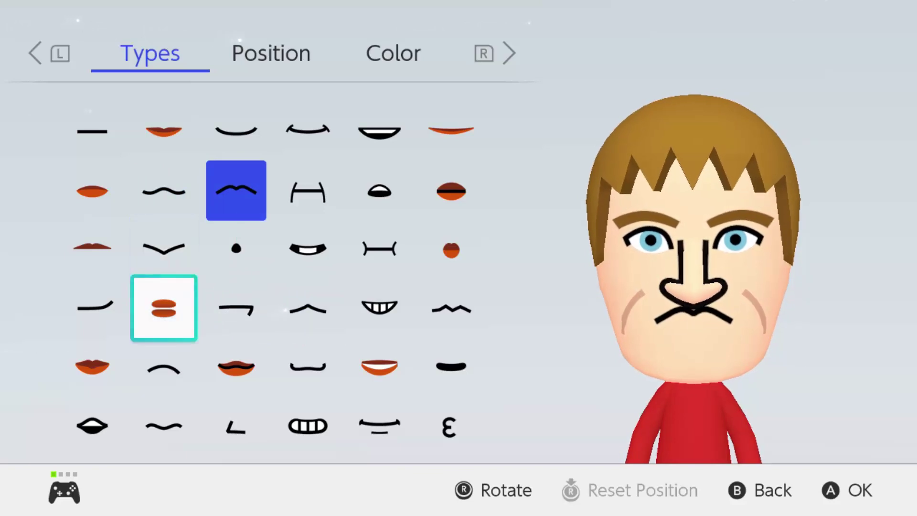
{"action": "key", "text": "Left"}
{"action": "key", "text": "Up"}
{"action": "key", "text": "Up"}
{"action": "key", "text": "Up"}
{"action": "key", "text": "Down"}
{"action": "key", "text": "Right"}
{"action": "key", "text": "Right"}
{"action": "key", "text": "Down"}
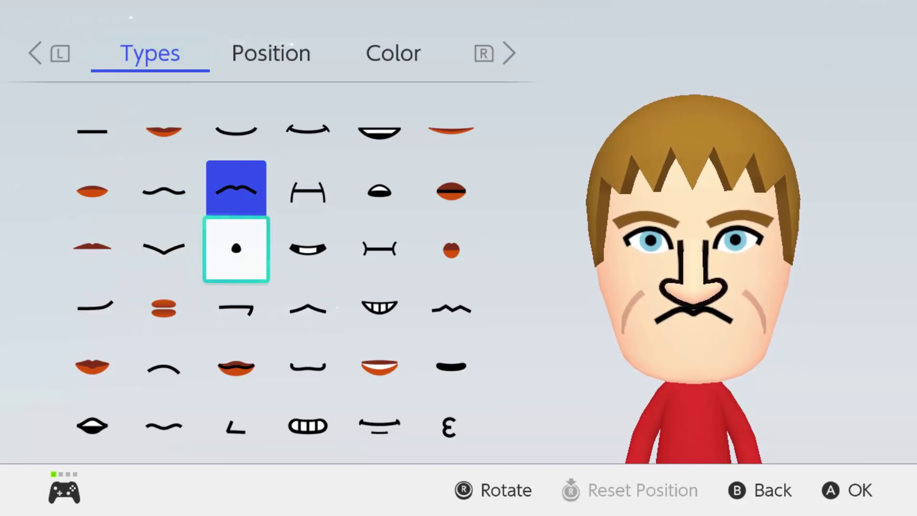
{"action": "key", "text": "Up"}
{"action": "key", "text": "Left"}
{"action": "key", "text": "Up"}
{"action": "key", "text": "Up"}
{"action": "key", "text": "Left"}
{"action": "key", "text": "Right"}
{"action": "key", "text": "Down"}
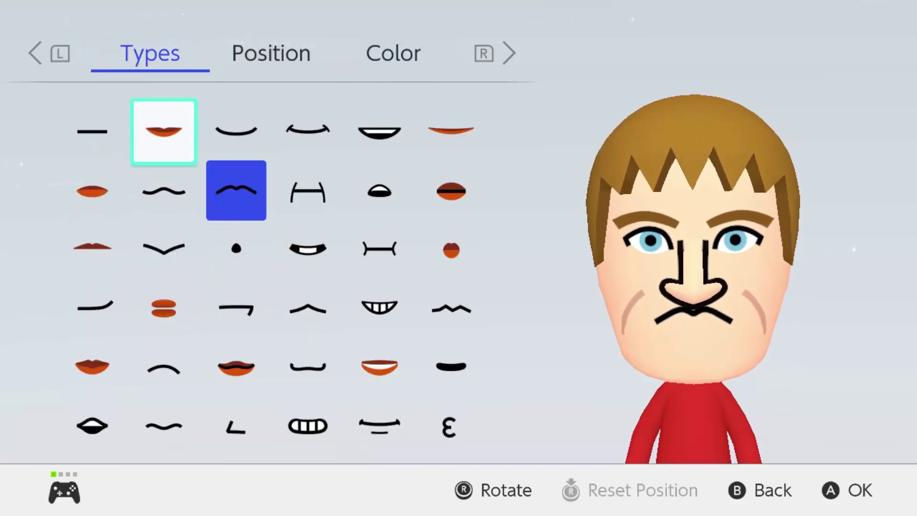
{"action": "key", "text": "Left"}
{"action": "key", "text": "Return"}
Step: Select the smirk mouth shape
{"action": "key", "text": "Up"}
{"action": "key", "text": "Right"}
{"action": "key", "text": "Down"}
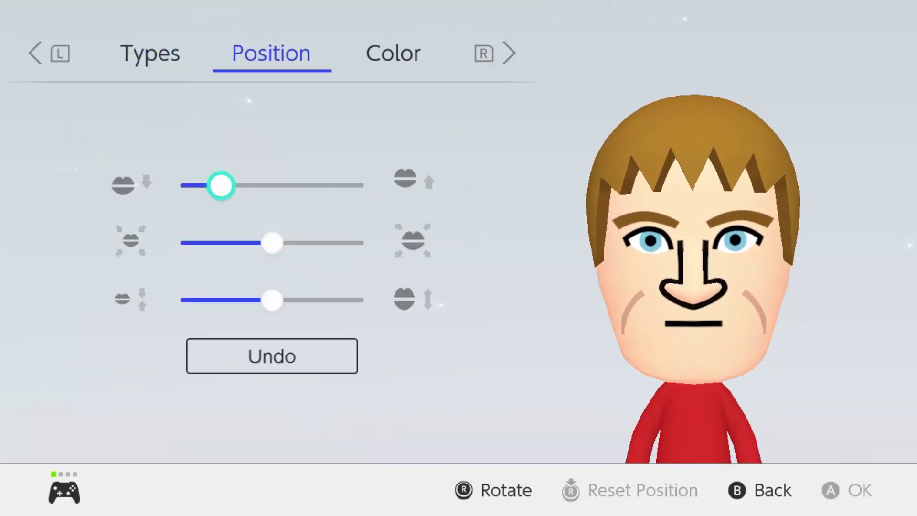
{"action": "key", "text": "Up"}
{"action": "key", "text": "Left"}
{"action": "key", "text": "Down"}
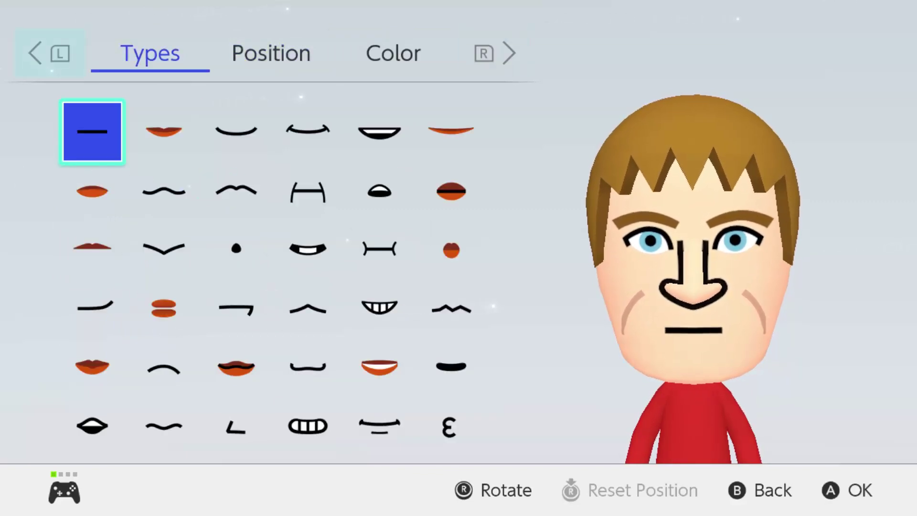
{"action": "key", "text": "Down"}
{"action": "key", "text": "Down"}
{"action": "key", "text": "Down"}
{"action": "key", "text": "Return"}
{"action": "key", "text": "Up"}
{"action": "key", "text": "Right"}
{"action": "key", "text": "Down"}
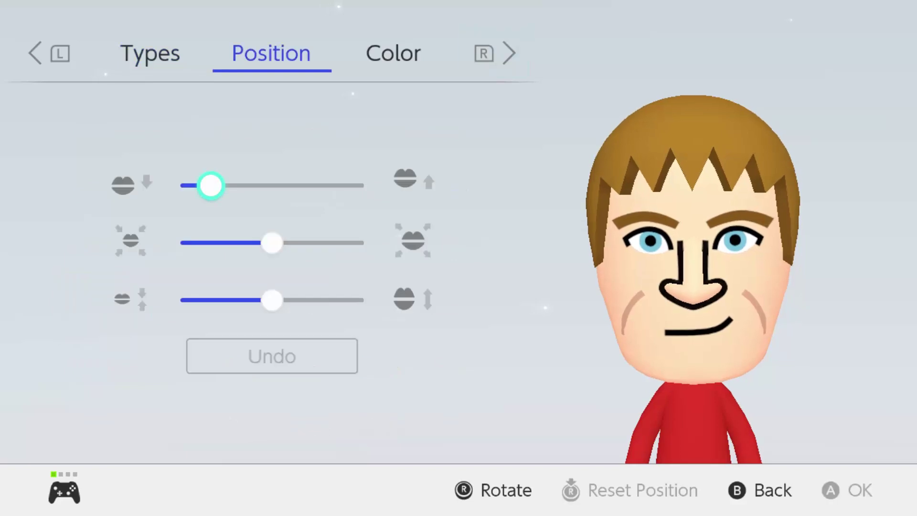
Step: Lower the mouth one step, narrow it and flatten it slightly
{"action": "key", "text": "Left"}
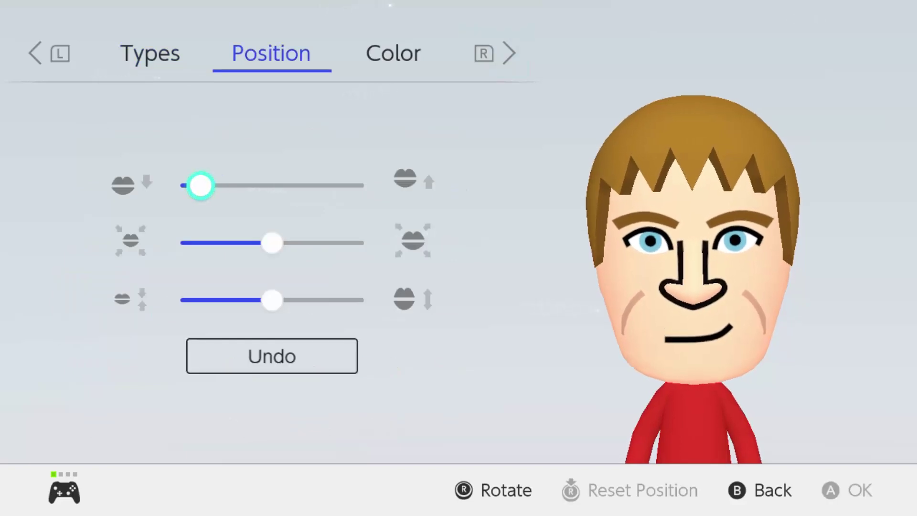
{"action": "key", "text": "Left"}
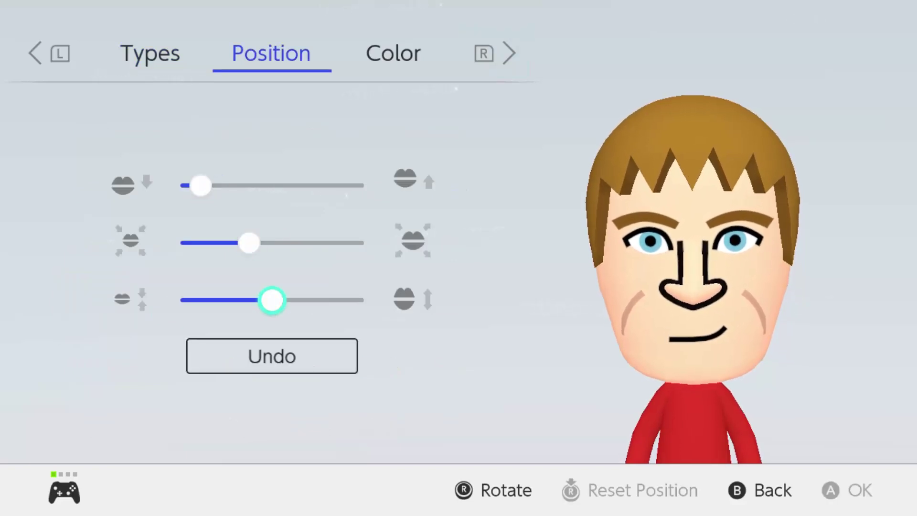
{"action": "key", "text": "Left"}
{"action": "key", "text": "Left"}
{"action": "key", "text": "Right"}
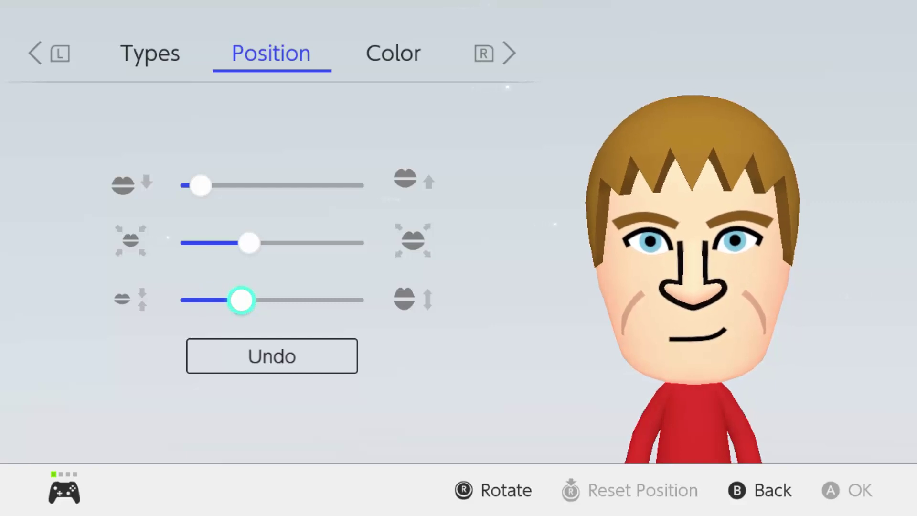
{"action": "key", "text": "Escape"}
Step: Give the Mii a full beard
{"action": "key", "text": "Down"}
{"action": "key", "text": "Left"}
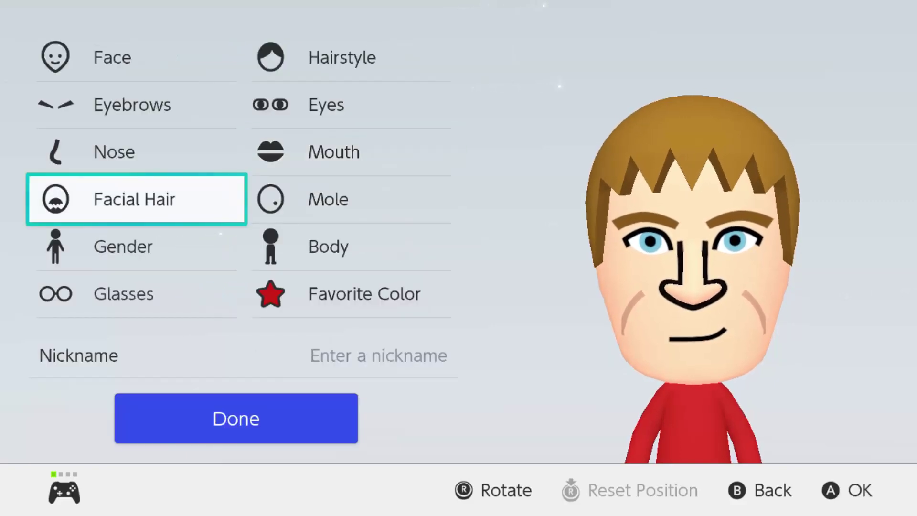
{"action": "key", "text": "Return"}
{"action": "key", "text": "Right"}
{"action": "key", "text": "Right"}
{"action": "key", "text": "Down"}
{"action": "key", "text": "Down"}
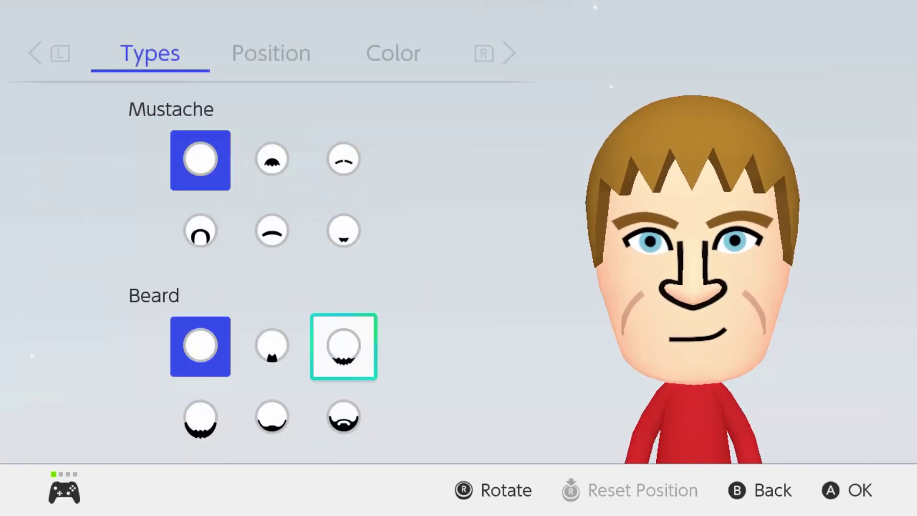
{"action": "key", "text": "Down"}
{"action": "key", "text": "Left"}
{"action": "key", "text": "Left"}
{"action": "key", "text": "Return"}
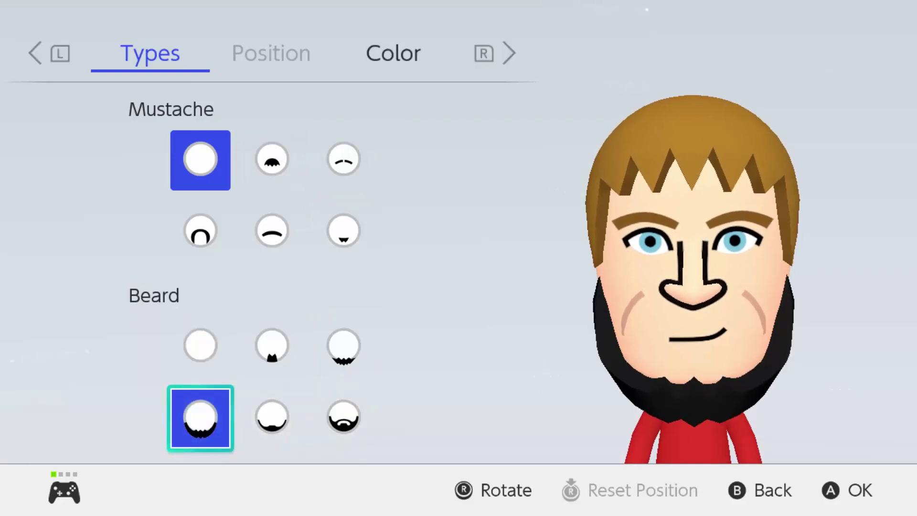
Step: Make the facial hair brown
{"action": "key", "text": "r"}
{"action": "key", "text": "Down"}
{"action": "key", "text": "Right"}
{"action": "key", "text": "Right"}
{"action": "key", "text": "Return"}
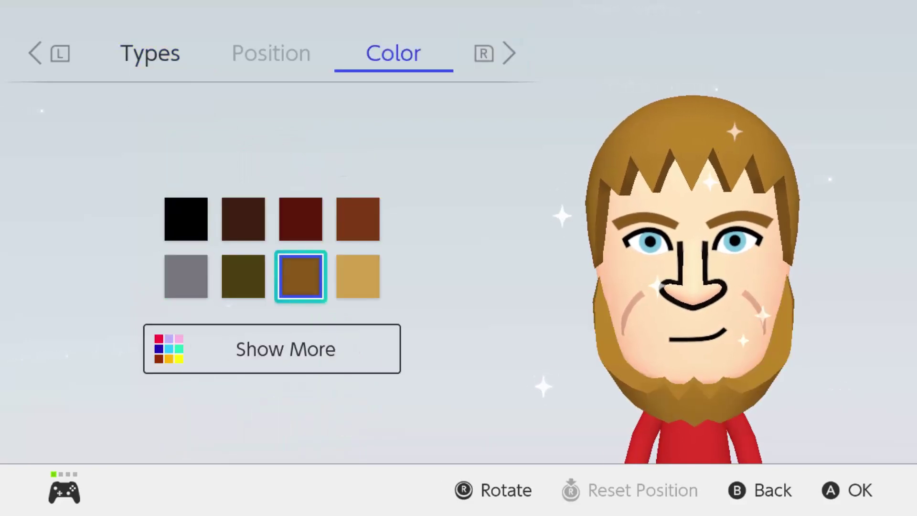
Step: Switch the beard to the short beard style
{"action": "key", "text": "l"}
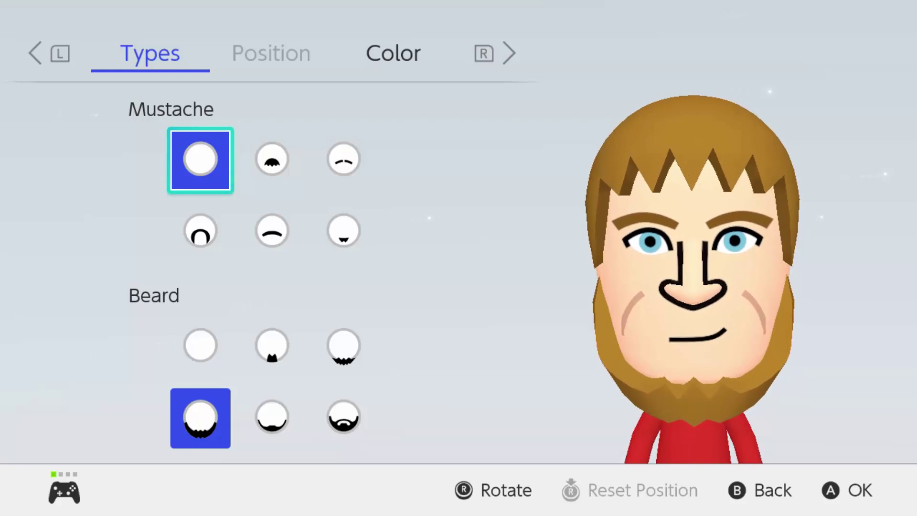
{"action": "key", "text": "Down"}
{"action": "key", "text": "Down"}
{"action": "key", "text": "Down"}
{"action": "key", "text": "Right"}
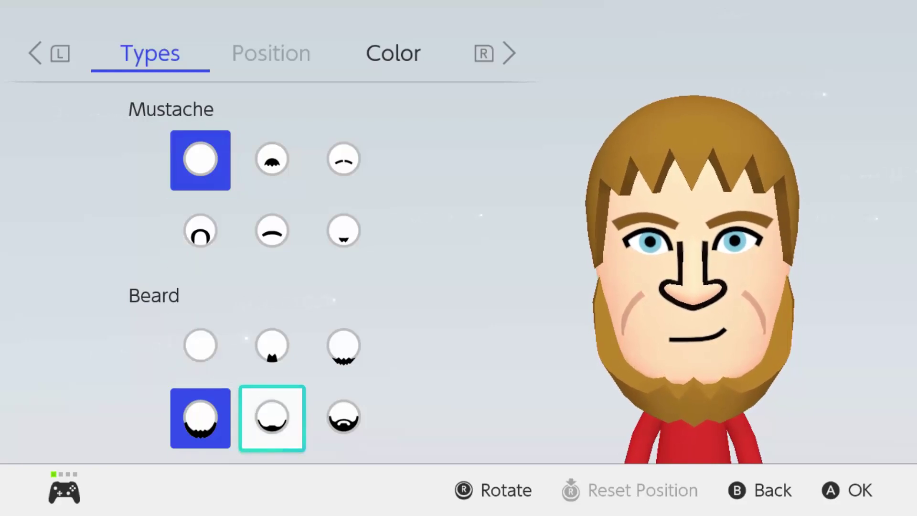
{"action": "key", "text": "Return"}
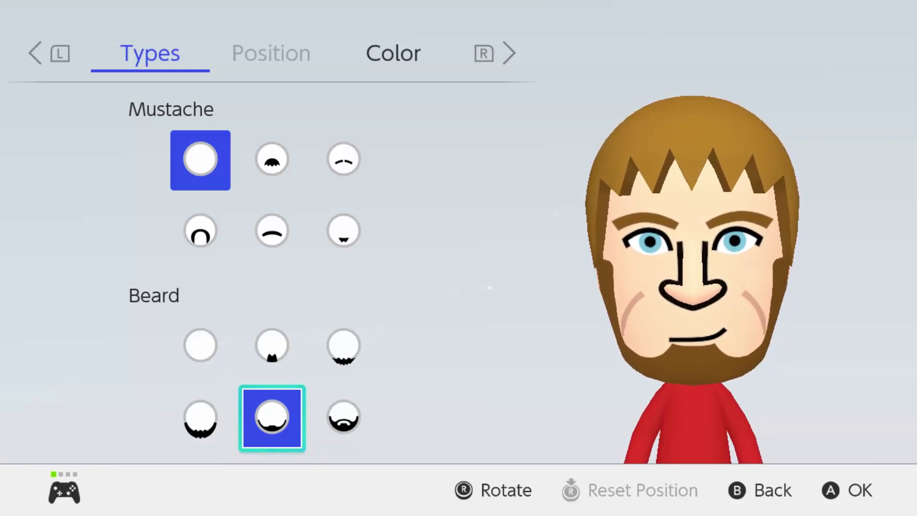
Step: Add a mustache to the Mii
{"action": "key", "text": "Up"}
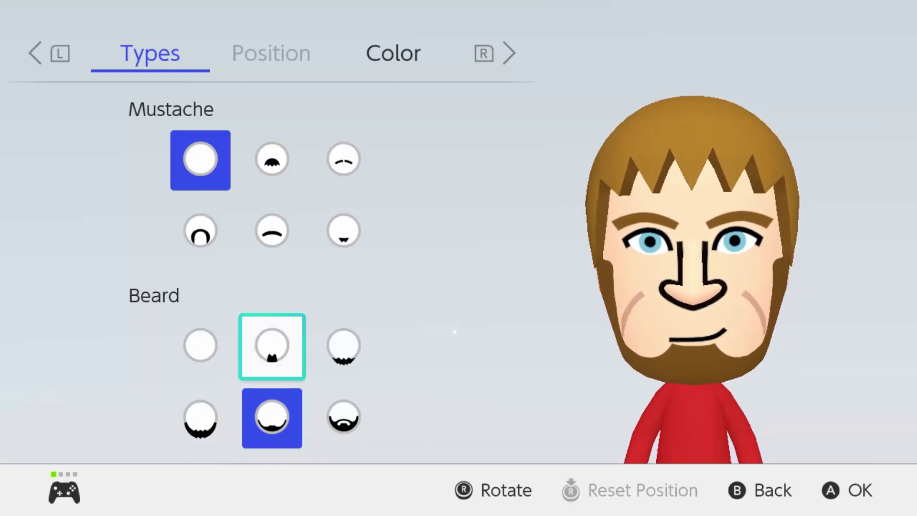
{"action": "key", "text": "Up"}
{"action": "key", "text": "Up"}
{"action": "key", "text": "Down"}
{"action": "key", "text": "Return"}
Step: Make the mustache as large as possible and set it slightly lower
{"action": "key", "text": "r"}
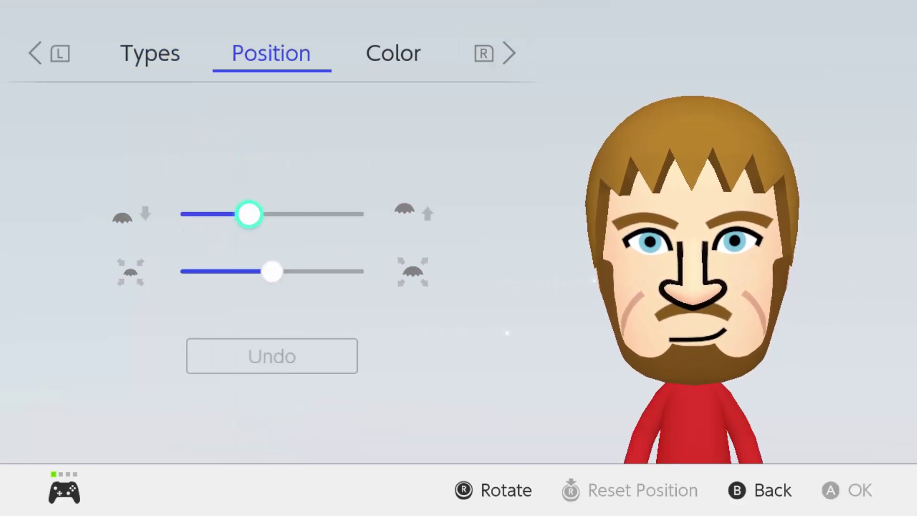
{"action": "key", "text": "Right"}
{"action": "key", "text": "Right"}
{"action": "key", "text": "Right"}
{"action": "key", "text": "Right"}
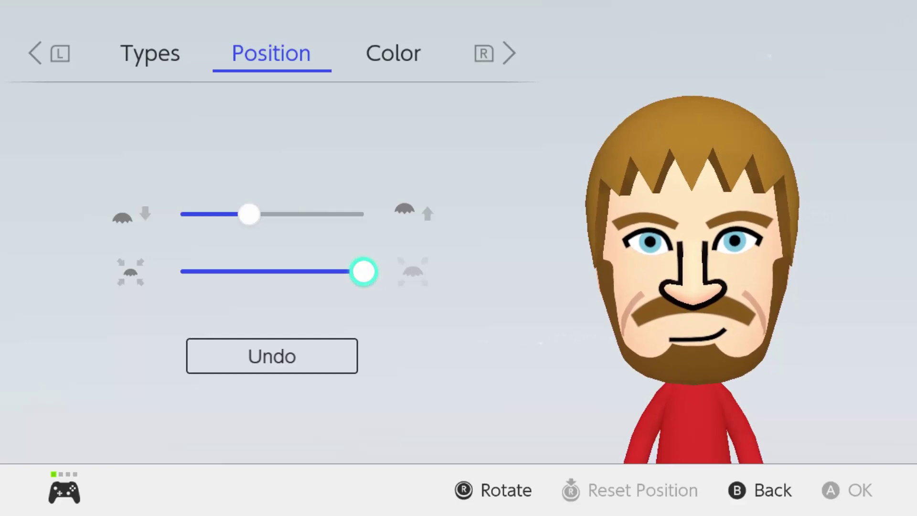
{"action": "key", "text": "Down"}
{"action": "key", "text": "Up"}
{"action": "key", "text": "Up"}
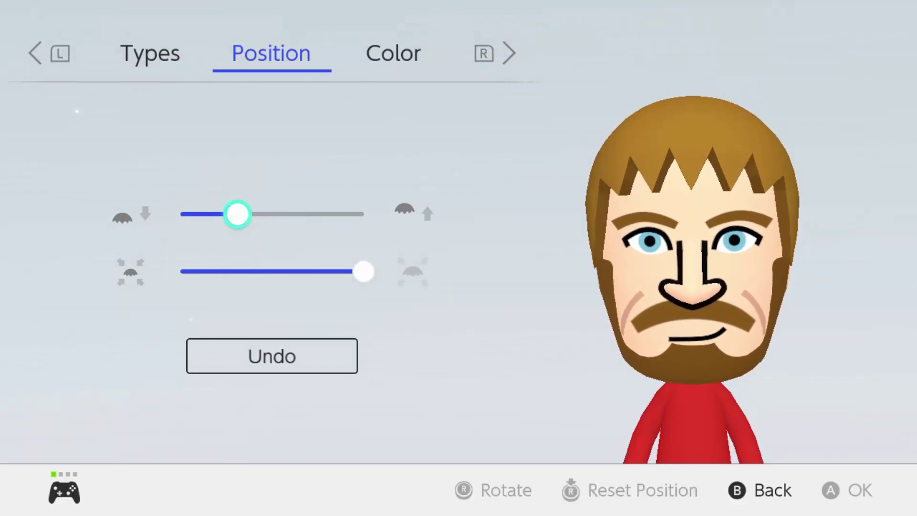
{"action": "key", "text": "Escape"}
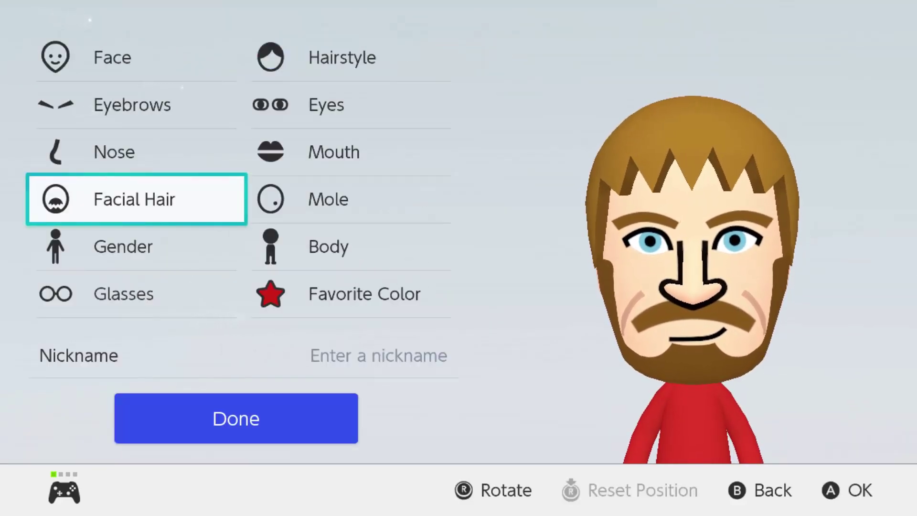
Step: Find Favorite Color in the feature list and bring up its colour swatches
{"action": "key", "text": "Right"}
{"action": "key", "text": "Down"}
{"action": "key", "text": "Left"}
{"action": "key", "text": "Right"}
{"action": "key", "text": "Up"}
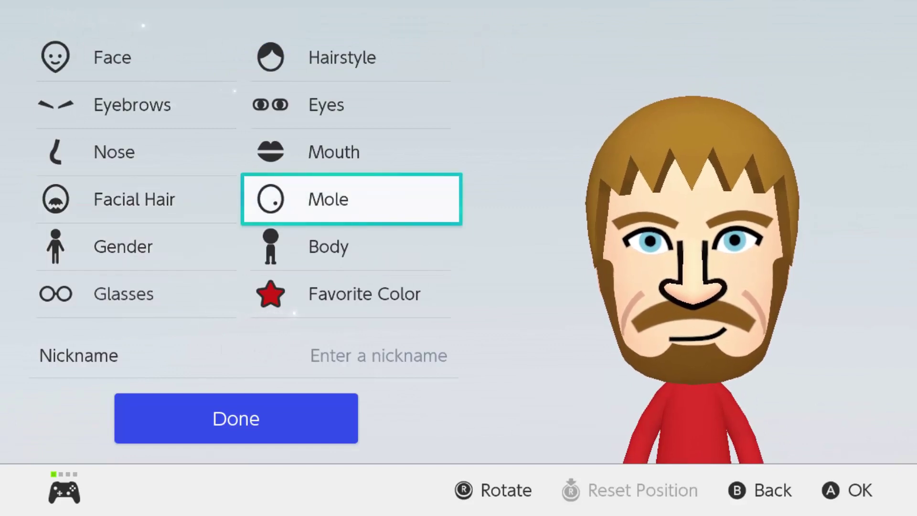
{"action": "key", "text": "Down"}
{"action": "key", "text": "Left"}
{"action": "key", "text": "Right"}
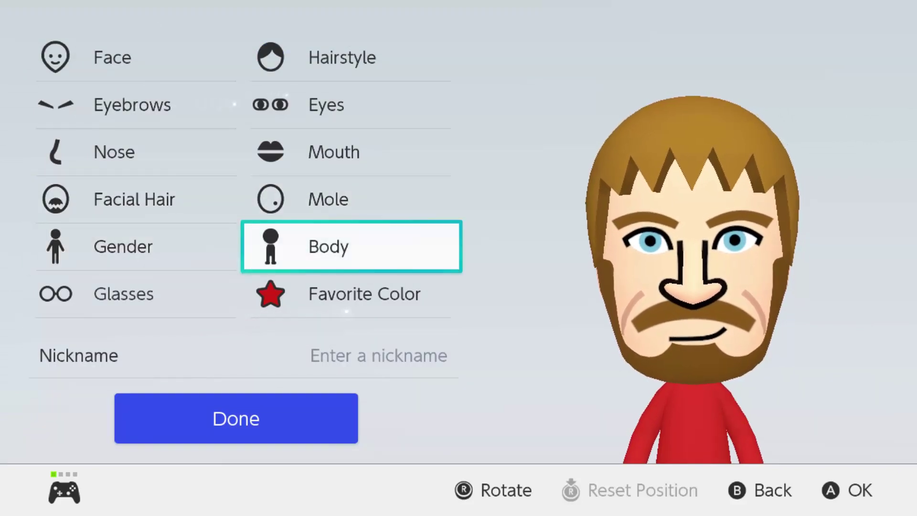
{"action": "key", "text": "Left"}
{"action": "key", "text": "Down"}
{"action": "key", "text": "Right"}
{"action": "key", "text": "Up"}
{"action": "key", "text": "Left"}
{"action": "key", "text": "Down"}
{"action": "key", "text": "Right"}
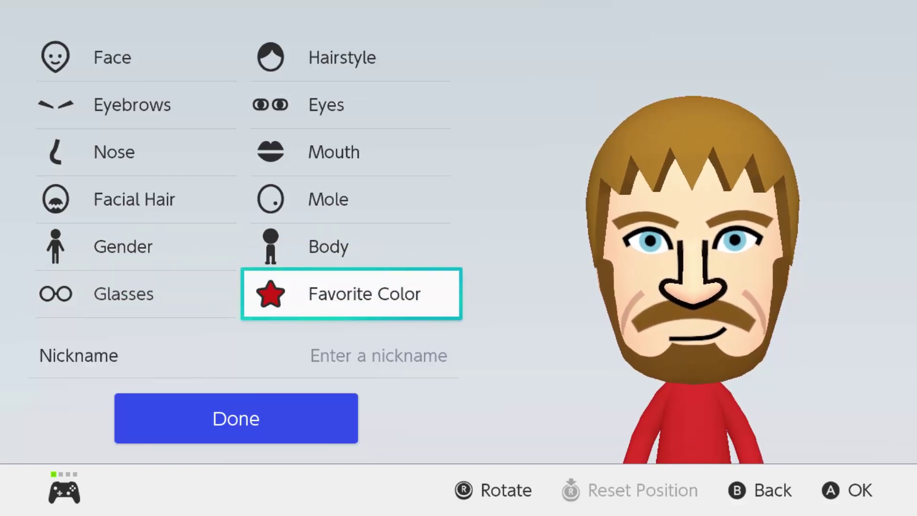
{"action": "key", "text": "Return"}
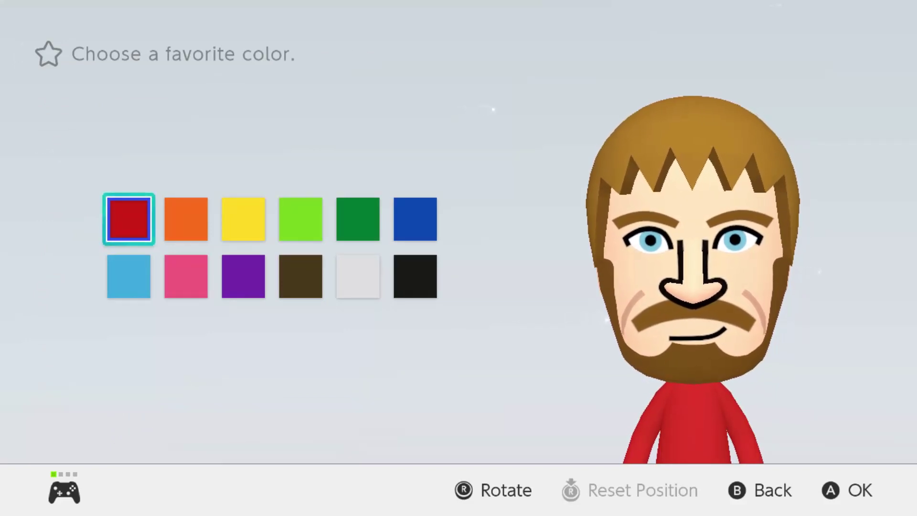
Step: Choose the dark swatch so the shirt turns dark, then begin nickname entry
{"action": "key", "text": "Down"}
{"action": "key", "text": "Right"}
{"action": "key", "text": "Right"}
{"action": "key", "text": "Right"}
{"action": "key", "text": "Right"}
{"action": "key", "text": "Right"}
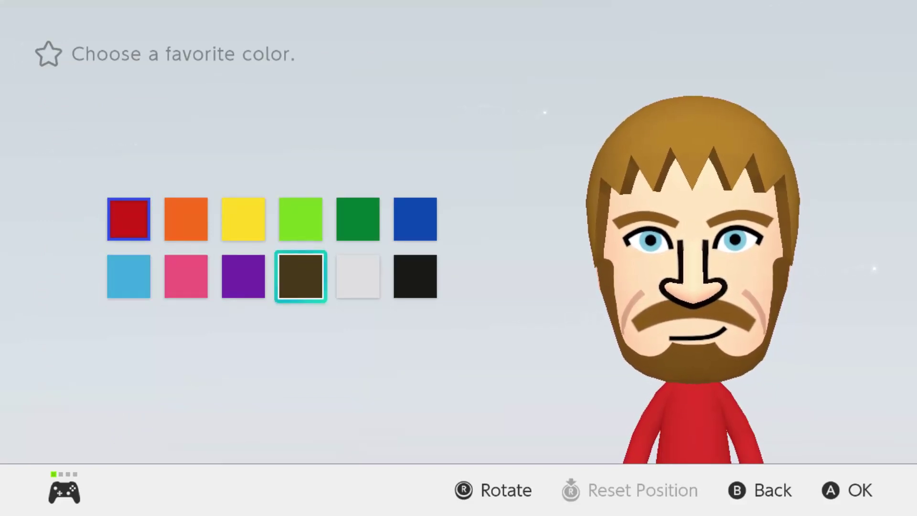
{"action": "key", "text": "Return"}
{"action": "key", "text": "Down"}
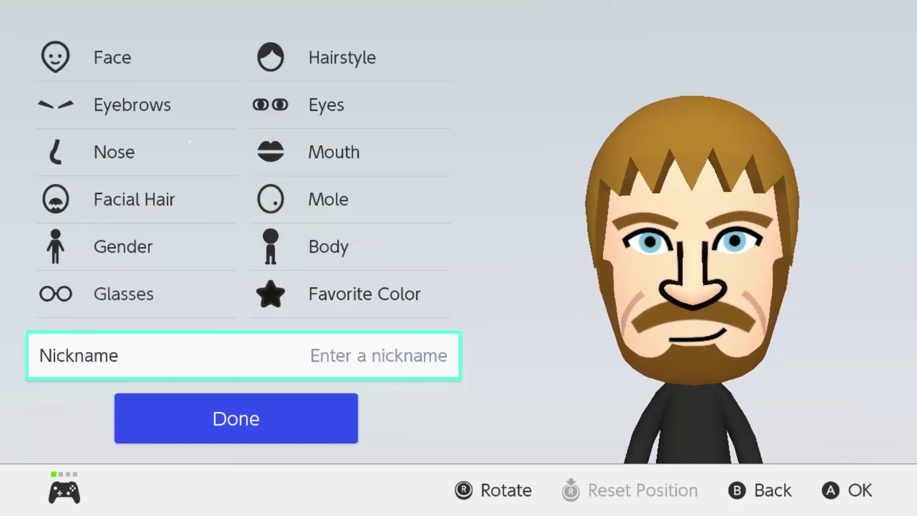
{"action": "key", "text": "Return"}
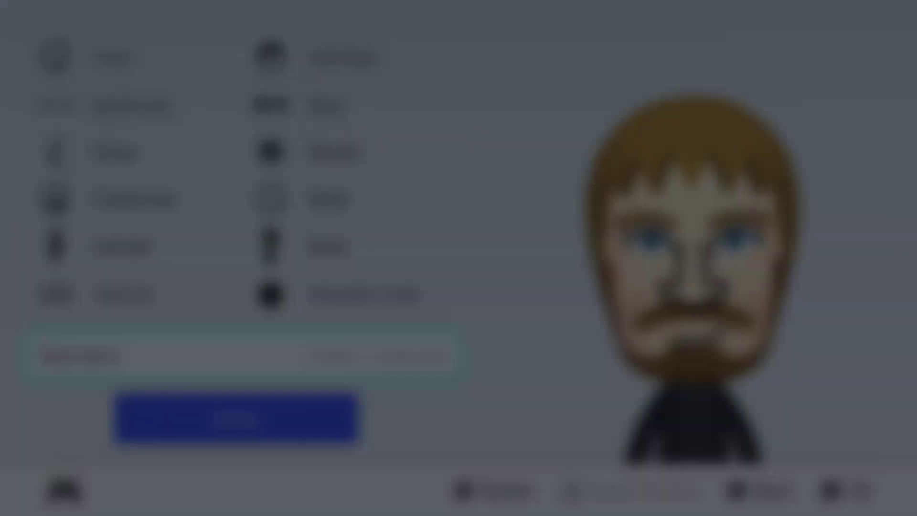